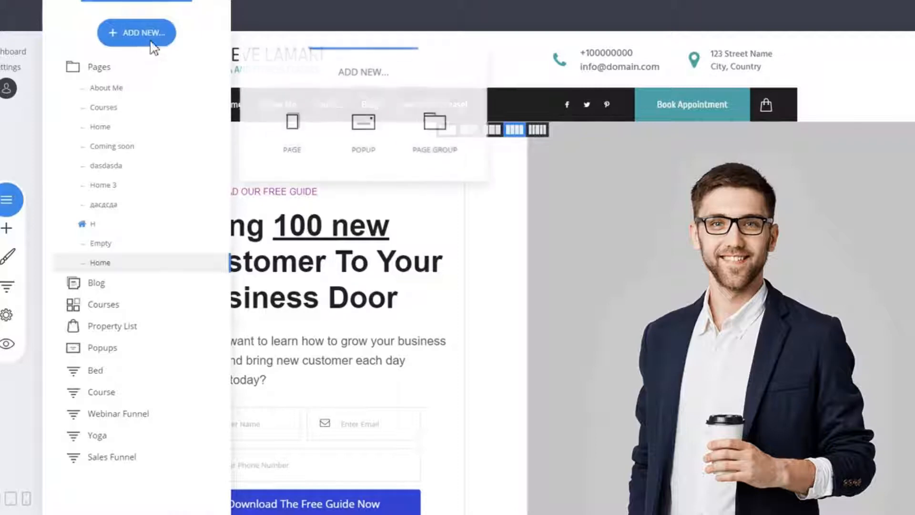
- Add a new popup from The Newsletter opt-in template, browsing the Opt-In, Promo and Informational template categories
{"action": "left_click", "coordinate": [371, 141]}
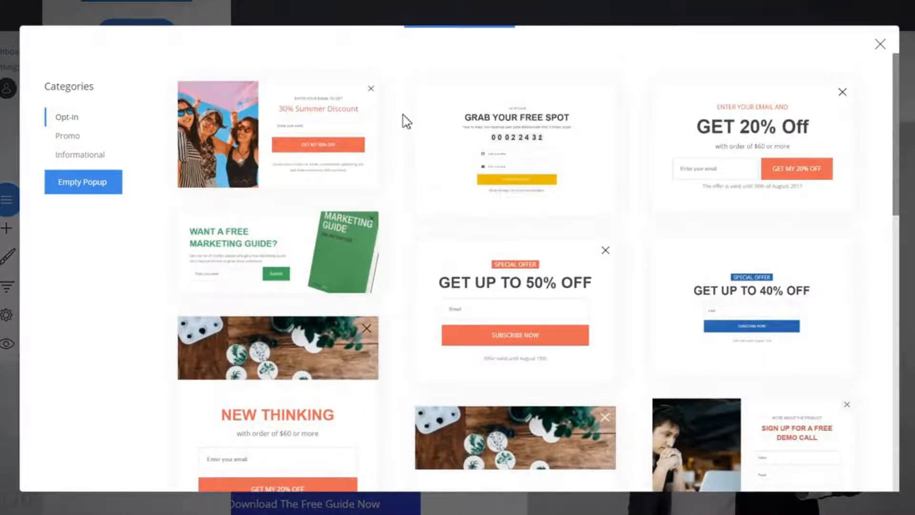
{"action": "scroll", "coordinate": [402, 122], "scroll_direction": "down", "scroll_amount": 5}
{"action": "scroll", "coordinate": [403, 121], "scroll_direction": "up", "scroll_amount": 5}
{"action": "scroll", "coordinate": [639, 159], "scroll_direction": "down", "scroll_amount": 5}
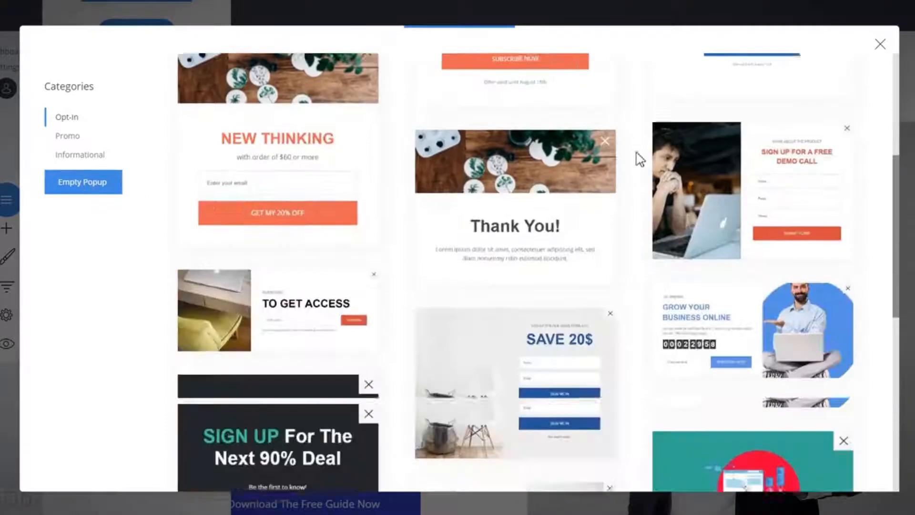
{"action": "scroll", "coordinate": [639, 159], "scroll_direction": "down", "scroll_amount": 8}
{"action": "scroll", "coordinate": [638, 155], "scroll_direction": "up", "scroll_amount": 4}
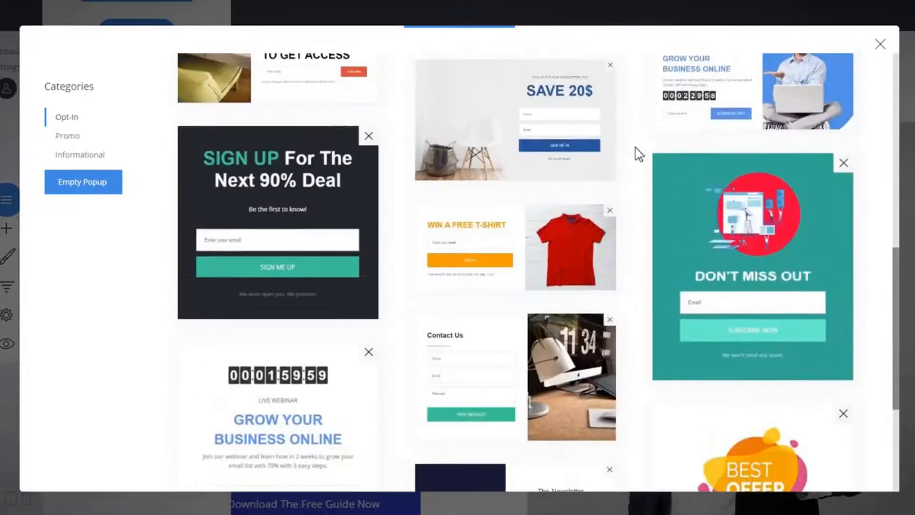
{"action": "scroll", "coordinate": [638, 153], "scroll_direction": "up", "scroll_amount": 5}
{"action": "left_click", "coordinate": [66, 141]}
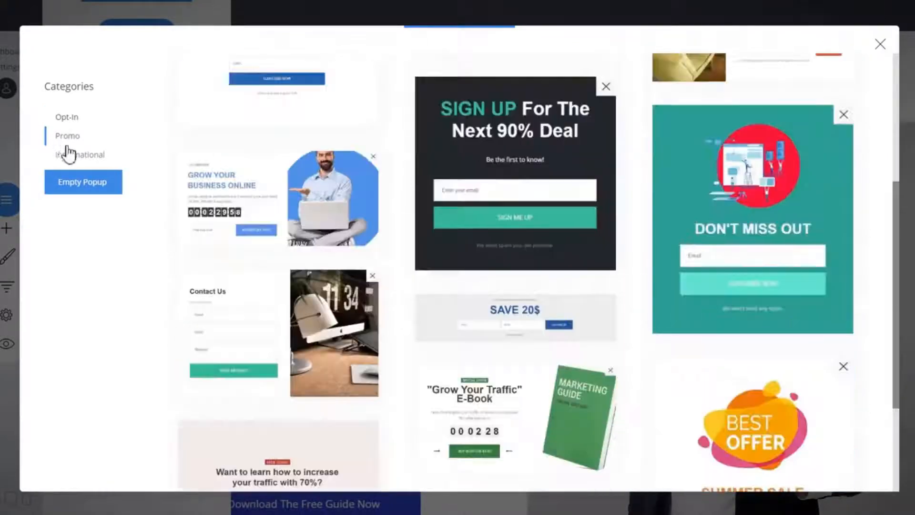
{"action": "left_click", "coordinate": [69, 154]}
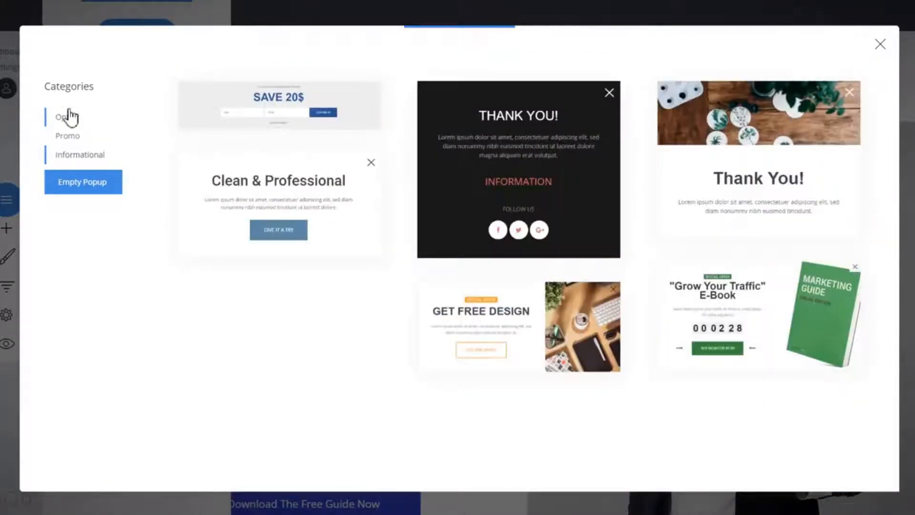
{"action": "left_click", "coordinate": [69, 117]}
{"action": "scroll", "coordinate": [646, 184], "scroll_direction": "down", "scroll_amount": 7}
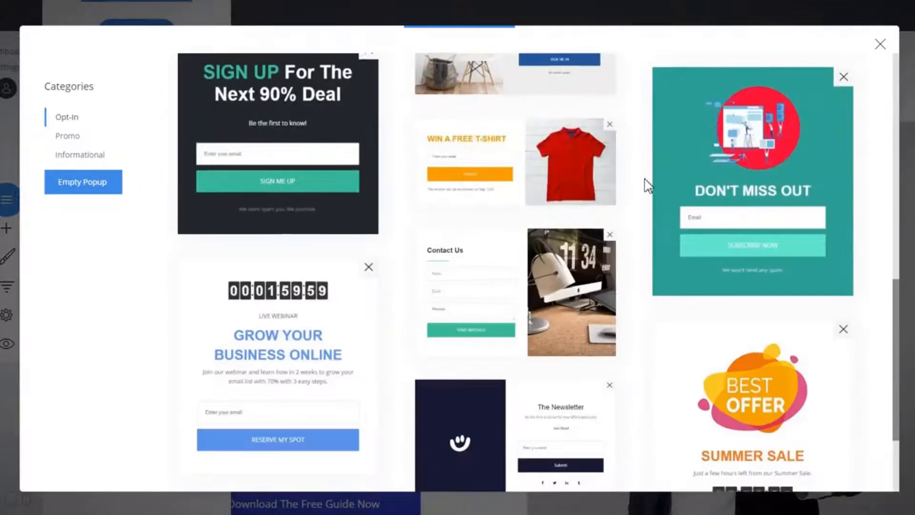
{"action": "scroll", "coordinate": [647, 185], "scroll_direction": "down", "scroll_amount": 3}
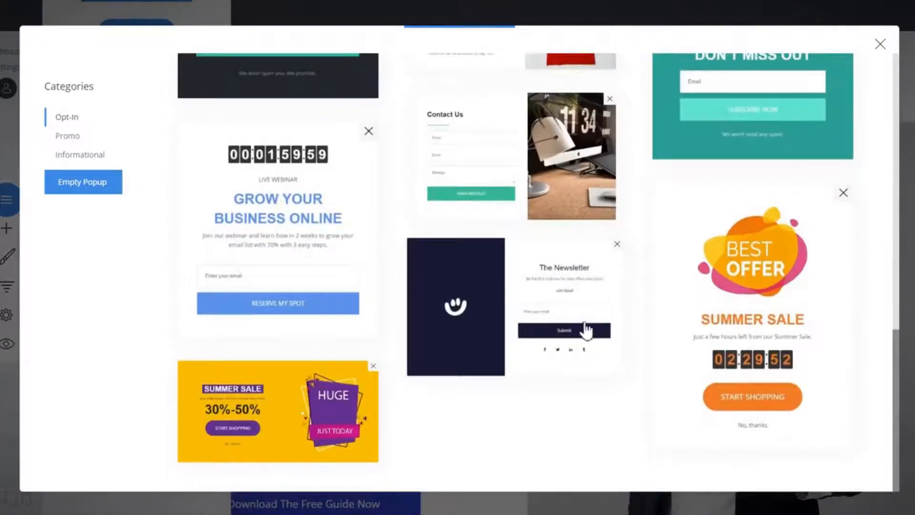
{"action": "left_click", "coordinate": [544, 308]}
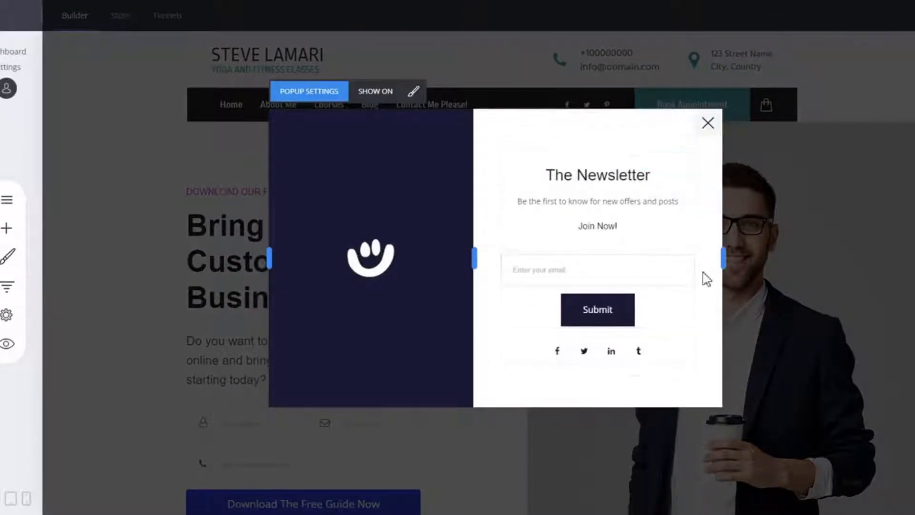
{"action": "mouse_move", "coordinate": [362, 223]}
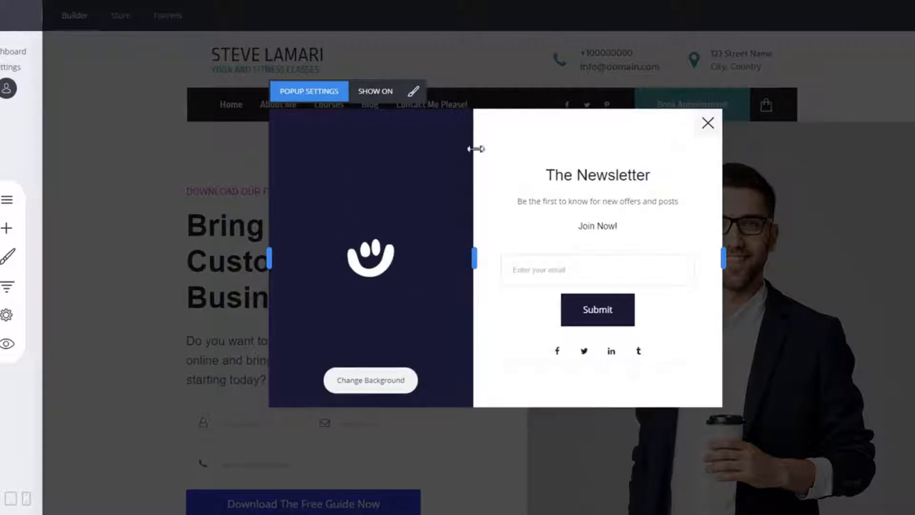
- Replace the popup's left panel background with the photo of a smiling woman
{"action": "left_click", "coordinate": [374, 389]}
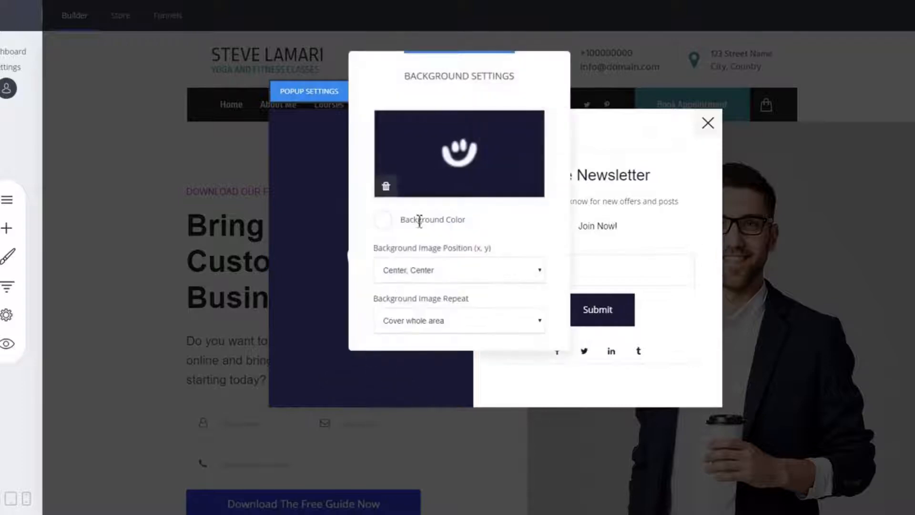
{"action": "left_click", "coordinate": [470, 140]}
{"action": "left_click", "coordinate": [373, 127]}
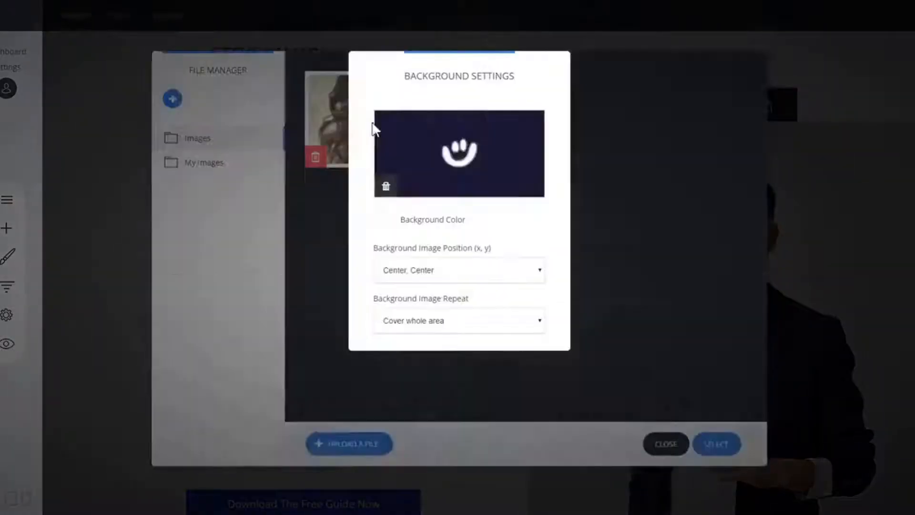
{"action": "left_click", "coordinate": [665, 212]}
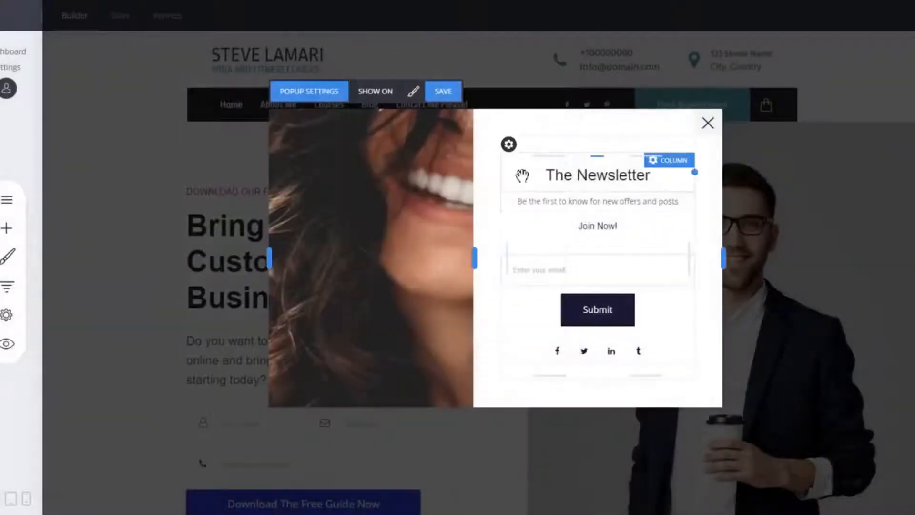
- Add an Image widget with the woman photo above the newsletter title and resize it
{"action": "left_click", "coordinate": [7, 228]}
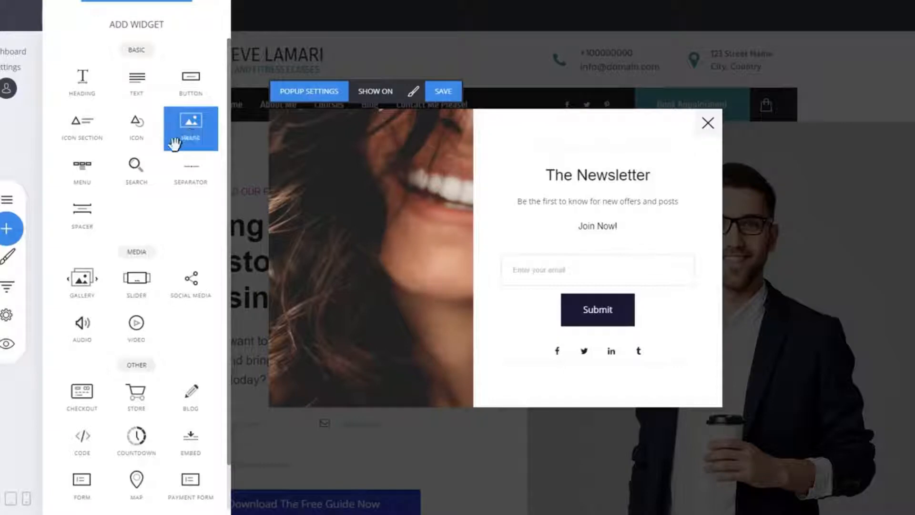
{"action": "left_click_drag", "start_coordinate": [186, 126], "coordinate": [613, 170]}
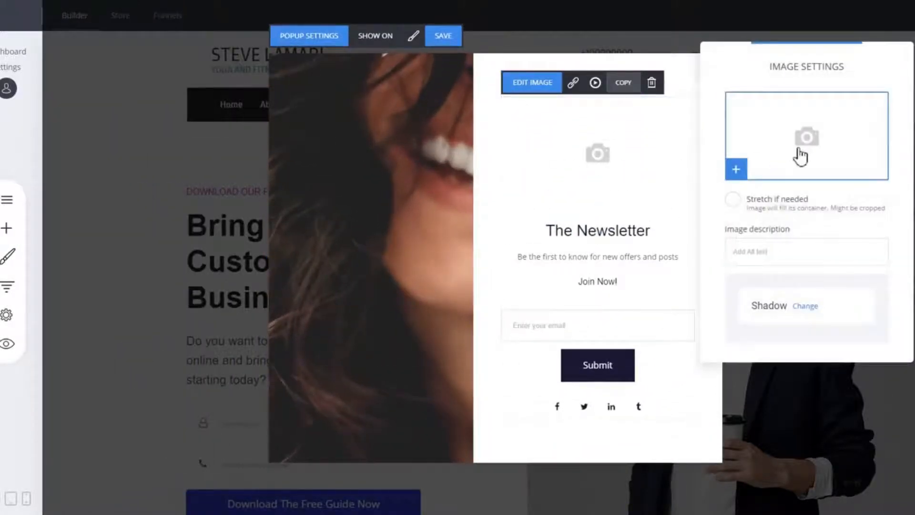
{"action": "left_click", "coordinate": [799, 156]}
{"action": "left_click", "coordinate": [372, 119]}
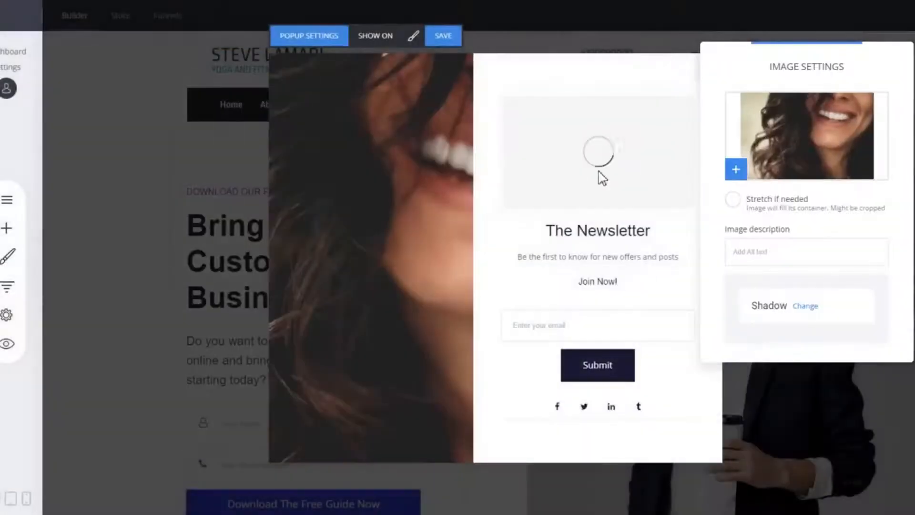
{"action": "left_click", "coordinate": [603, 184]}
{"action": "left_click_drag", "start_coordinate": [605, 205], "coordinate": [613, 180]}
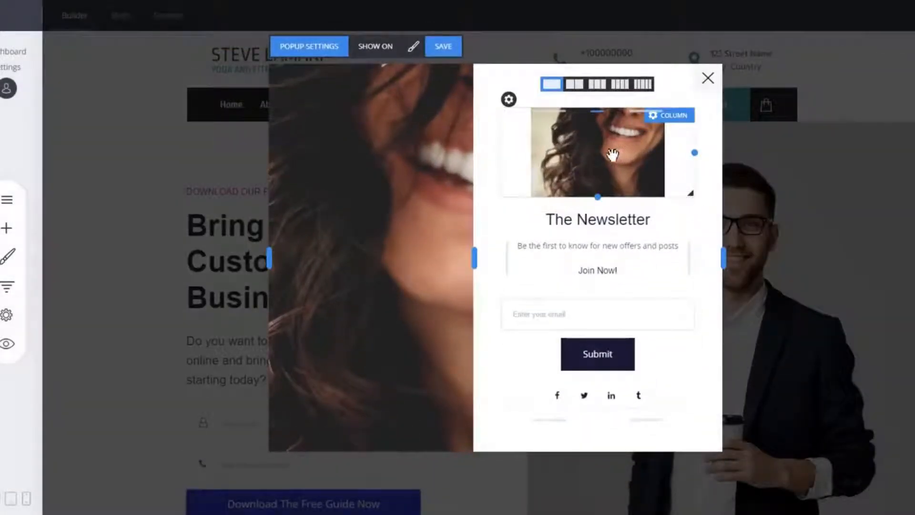
- Delete the image widget from the newsletter column
{"action": "left_click", "coordinate": [613, 155]}
{"action": "left_click", "coordinate": [653, 94]}
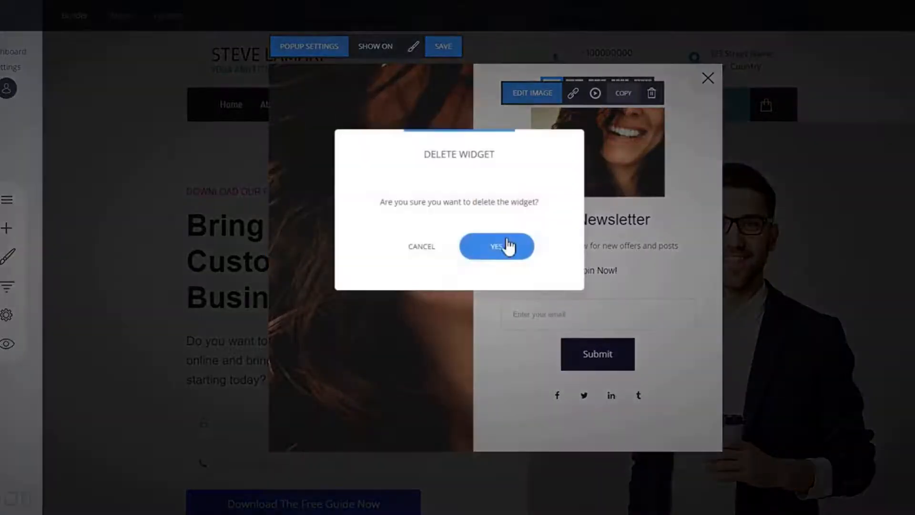
{"action": "left_click", "coordinate": [505, 247]}
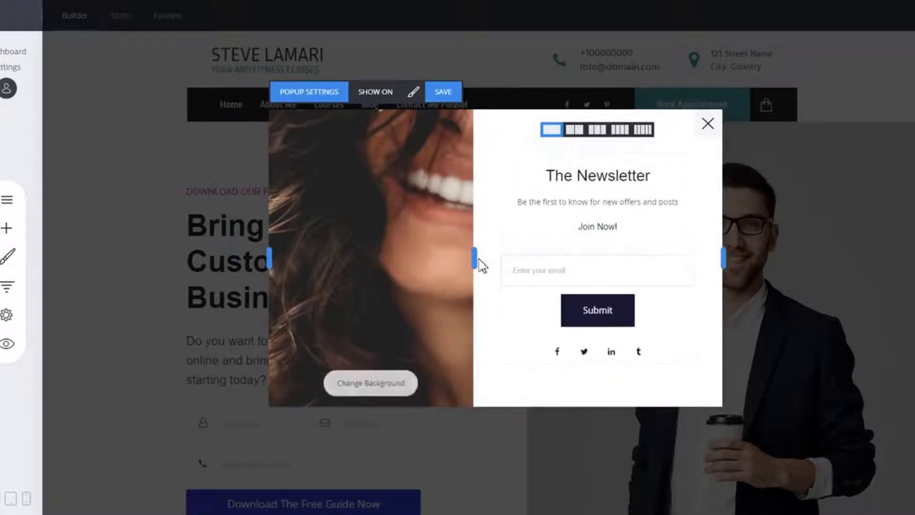
- Narrow the photo column and slightly reduce the popup's width by moving the column divider and right edge
{"action": "mouse_move", "coordinate": [476, 257]}
{"action": "left_mouse_down"}
{"action": "mouse_move", "coordinate": [423, 257]}
{"action": "mouse_move", "coordinate": [521, 257]}
{"action": "mouse_move", "coordinate": [466, 258]}
{"action": "left_mouse_up"}
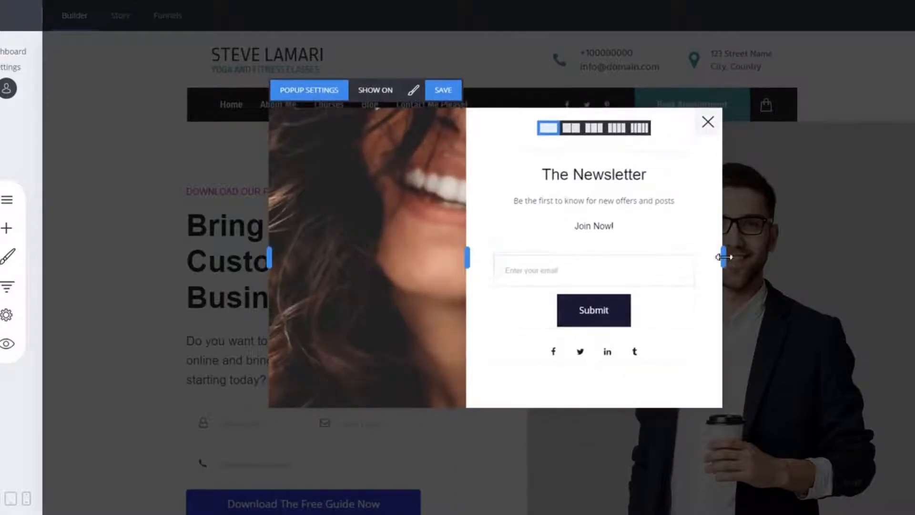
{"action": "mouse_move", "coordinate": [721, 255]}
{"action": "left_mouse_down"}
{"action": "mouse_move", "coordinate": [771, 256]}
{"action": "mouse_move", "coordinate": [718, 257]}
{"action": "left_mouse_up"}
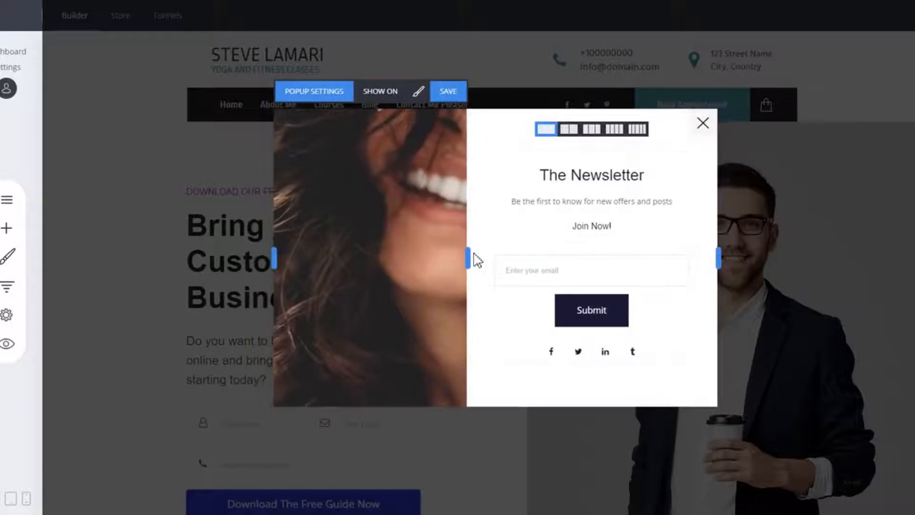
{"action": "left_click_drag", "start_coordinate": [468, 256], "coordinate": [458, 257]}
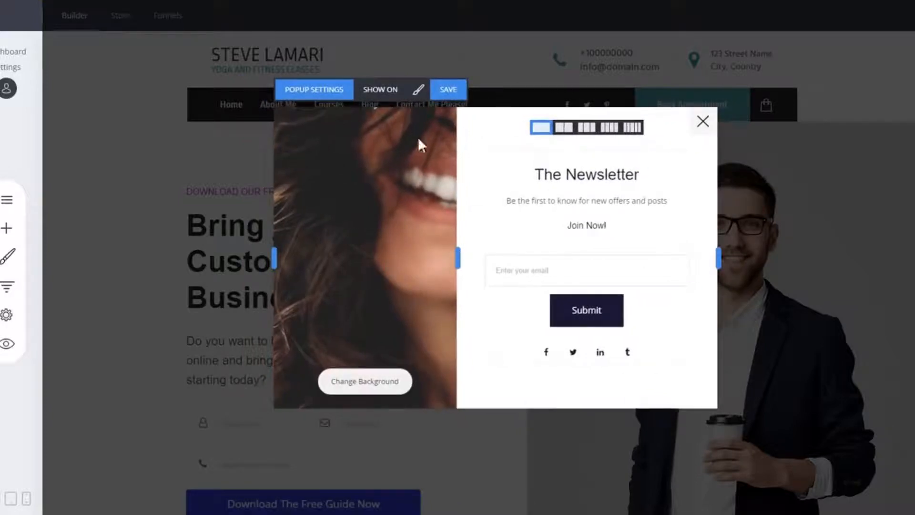
- Open the popup content layout and try the right, top, bottom and centre layouts before returning to the left image layout
{"action": "left_click", "coordinate": [422, 95]}
{"action": "left_click_drag", "start_coordinate": [481, 57], "coordinate": [220, 66]}
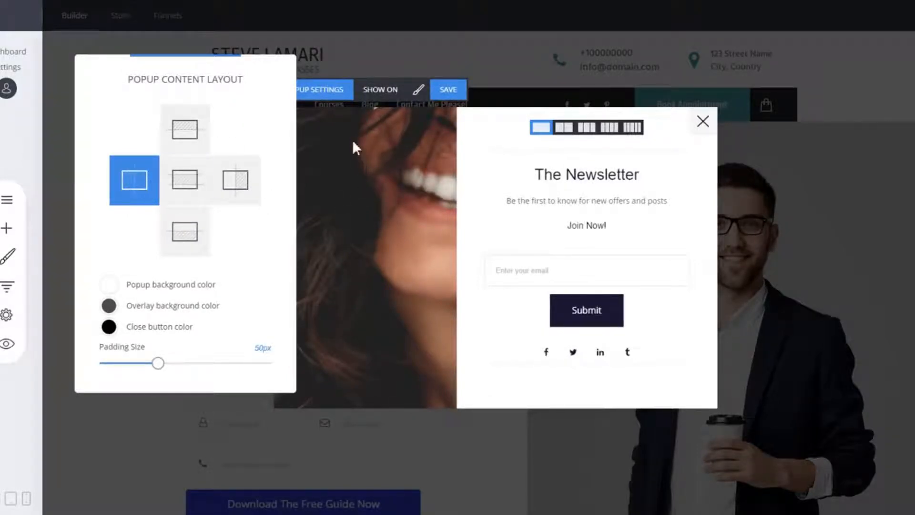
{"action": "left_click", "coordinate": [240, 193]}
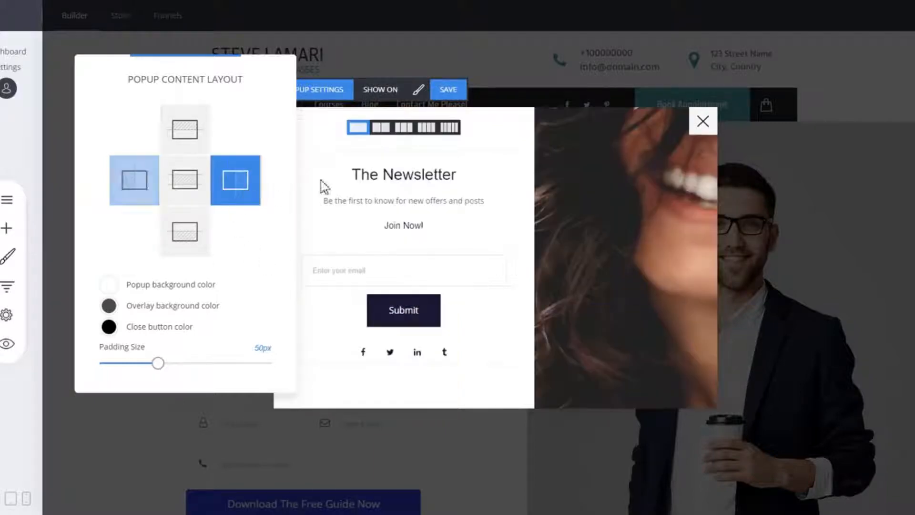
{"action": "left_click", "coordinate": [196, 139]}
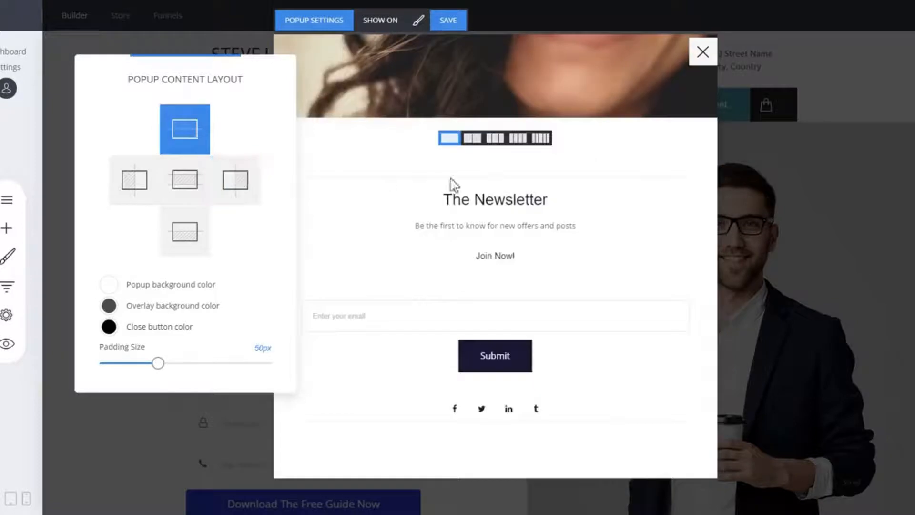
{"action": "left_click", "coordinate": [174, 241]}
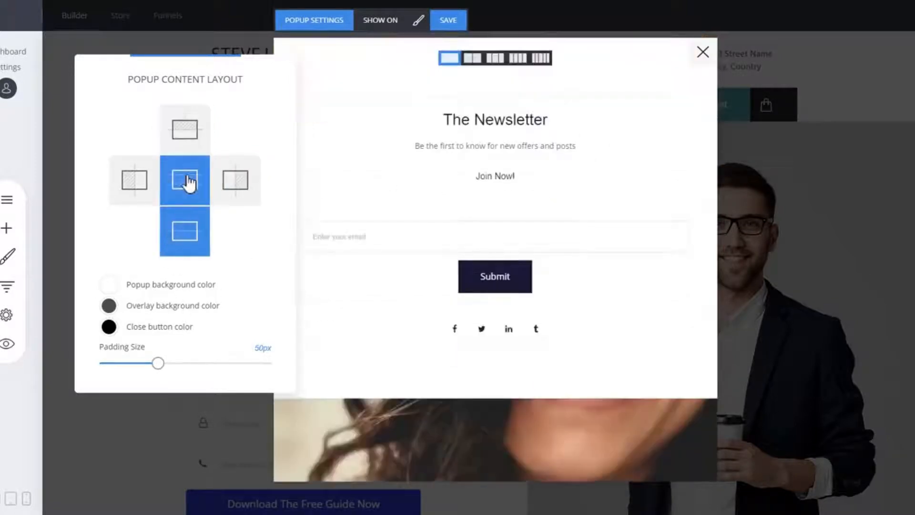
{"action": "left_click", "coordinate": [189, 182]}
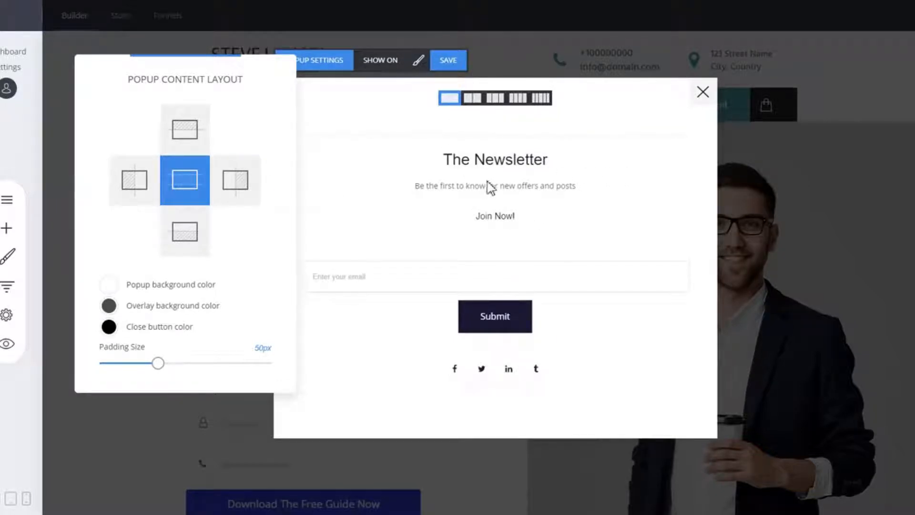
{"action": "left_click", "coordinate": [143, 187]}
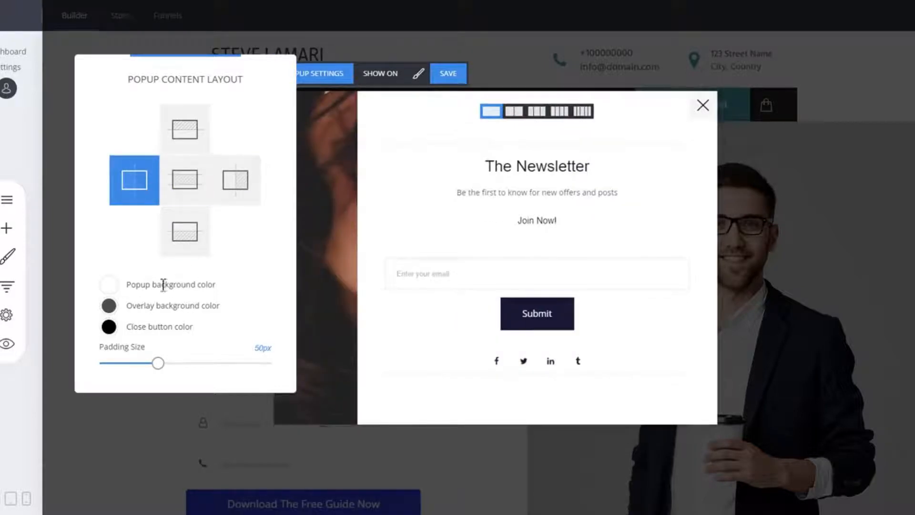
- Change the popup background colour to a pale grey-white
{"action": "left_click", "coordinate": [109, 286]}
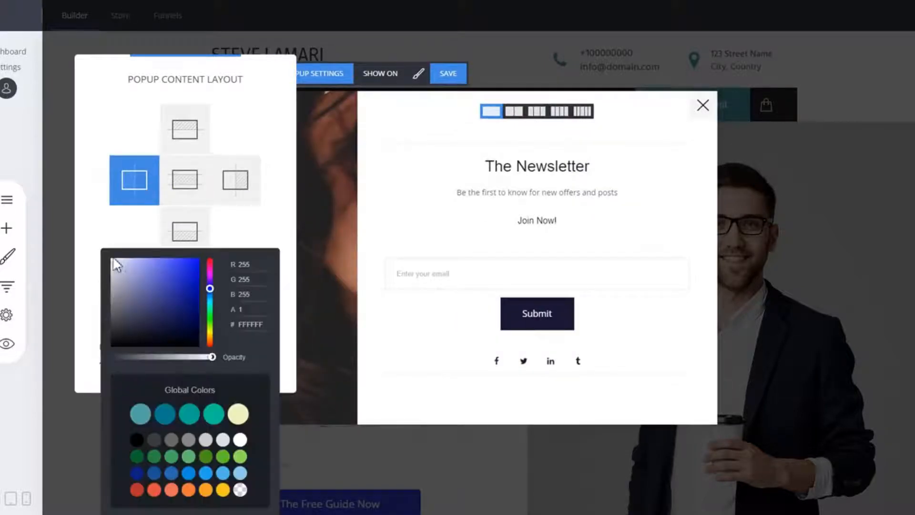
{"action": "mouse_move", "coordinate": [116, 264]}
{"action": "left_mouse_down"}
{"action": "mouse_move", "coordinate": [155, 276]}
{"action": "mouse_move", "coordinate": [128, 310]}
{"action": "mouse_move", "coordinate": [114, 262]}
{"action": "left_mouse_up"}
{"action": "left_click", "coordinate": [265, 178]}
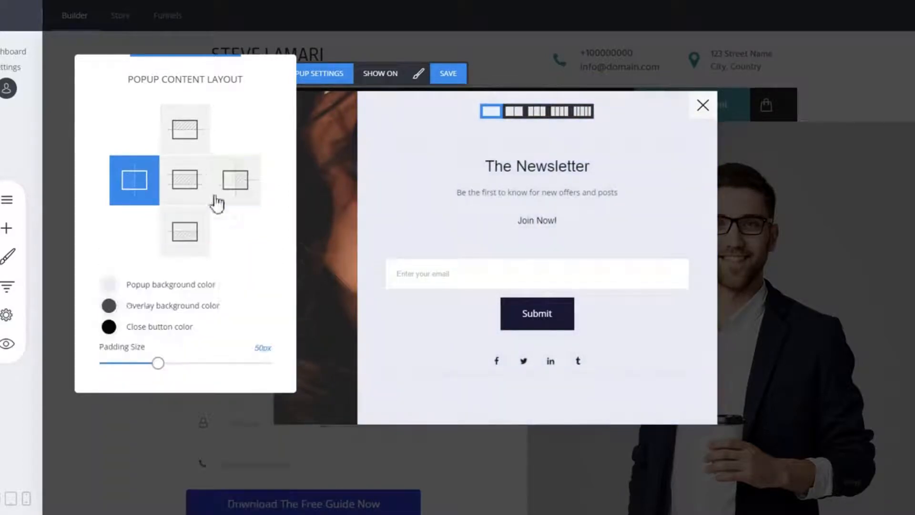
- Adjust the overlay background colour to a medium grey and reduce the padding size to 41px
{"action": "left_click", "coordinate": [108, 305]}
{"action": "mouse_move", "coordinate": [138, 273]}
{"action": "left_mouse_down"}
{"action": "mouse_move", "coordinate": [168, 307]}
{"action": "mouse_move", "coordinate": [153, 320]}
{"action": "mouse_move", "coordinate": [167, 309]}
{"action": "mouse_move", "coordinate": [104, 334]}
{"action": "left_mouse_up"}
{"action": "left_click", "coordinate": [260, 239]}
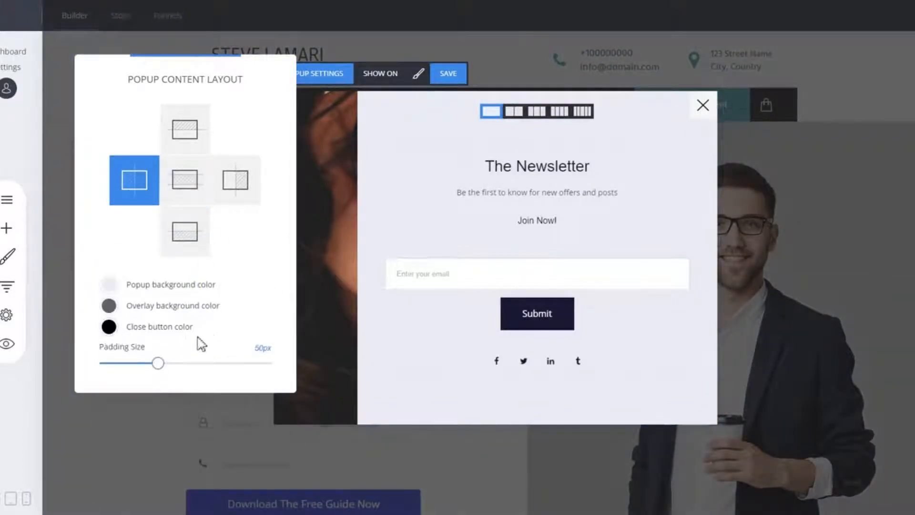
{"action": "mouse_move", "coordinate": [158, 364]}
{"action": "left_mouse_down"}
{"action": "mouse_move", "coordinate": [261, 371]}
{"action": "mouse_move", "coordinate": [136, 367]}
{"action": "mouse_move", "coordinate": [147, 367]}
{"action": "left_mouse_up"}
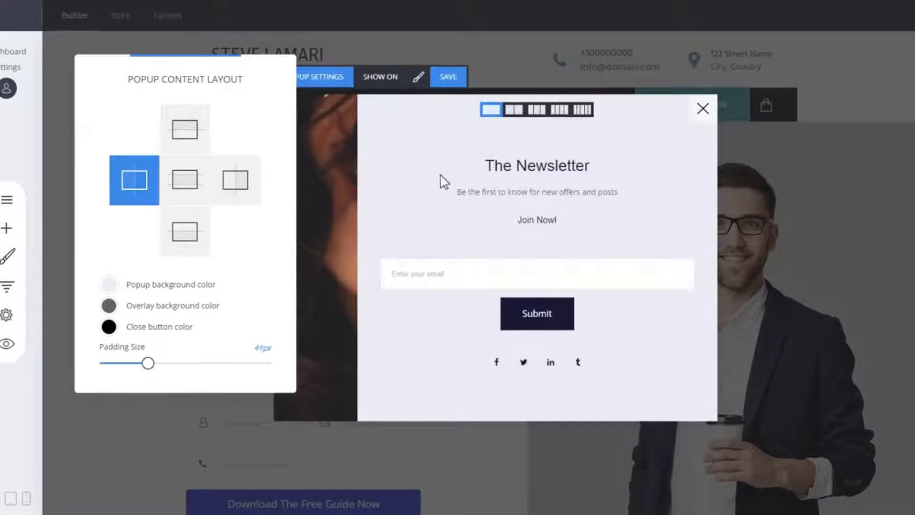
{"action": "left_click", "coordinate": [401, 148]}
- Widen the photo column slightly and set the popup position to the bottom-right corner of the page
{"action": "left_click_drag", "start_coordinate": [364, 239], "coordinate": [439, 247]}
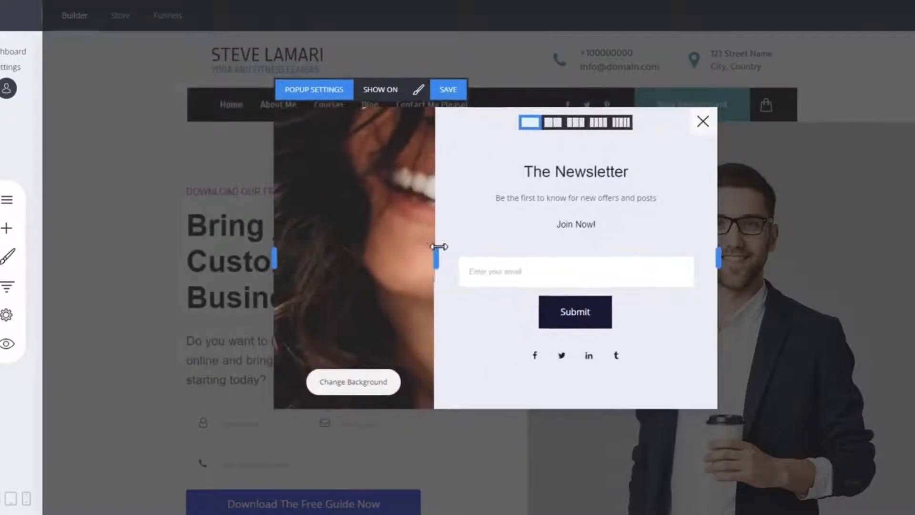
{"action": "left_click", "coordinate": [313, 90]}
{"action": "left_click_drag", "start_coordinate": [470, 71], "coordinate": [217, 38]}
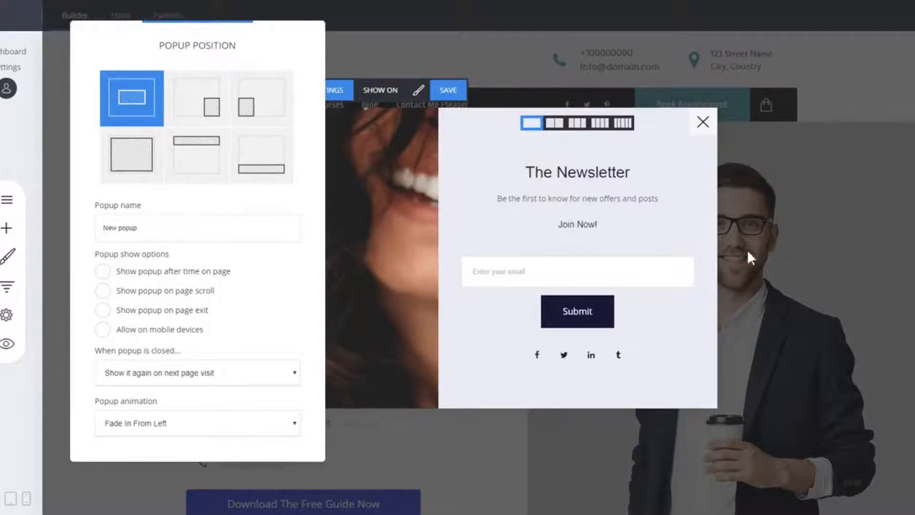
{"action": "left_click", "coordinate": [199, 117]}
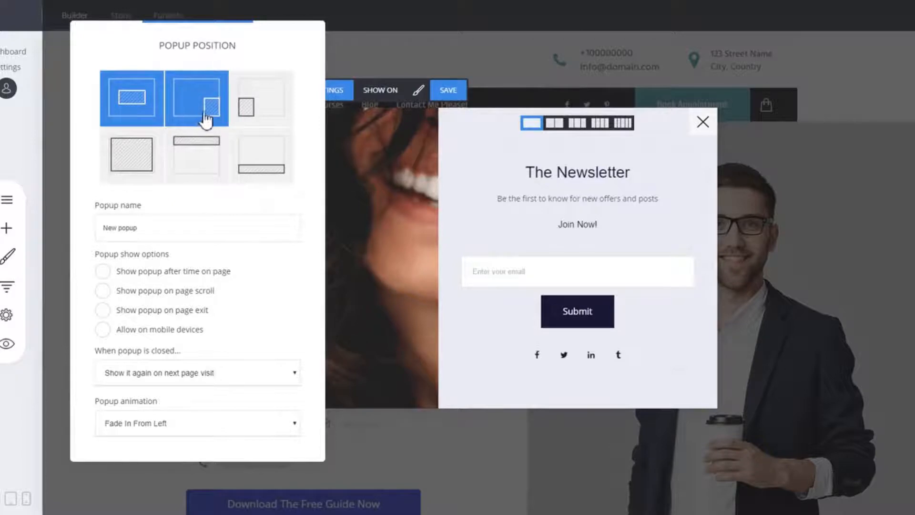
{"action": "left_click", "coordinate": [194, 101]}
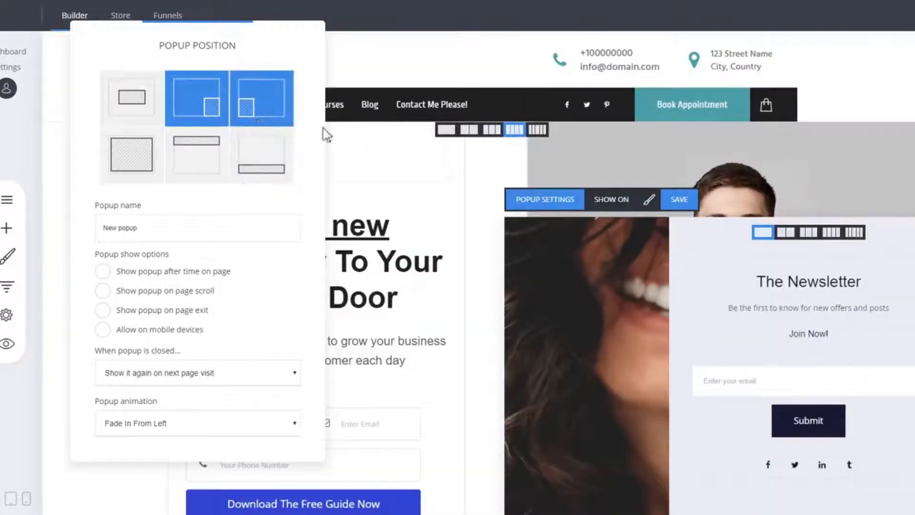
- Try the side, full-screen, top-bar and bottom-bar popup positions before setting the popup to the centre of the page
{"action": "left_click", "coordinate": [281, 109]}
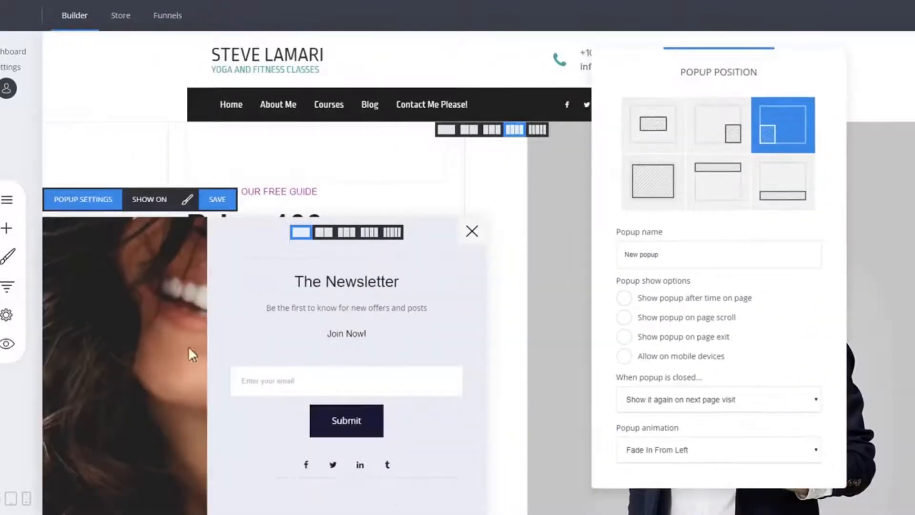
{"action": "left_click", "coordinate": [660, 191]}
{"action": "left_click", "coordinate": [435, 107]}
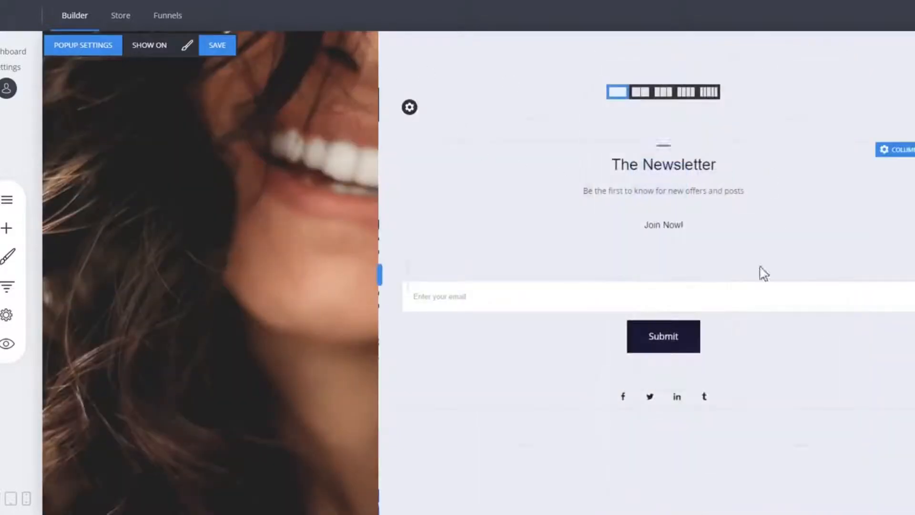
{"action": "left_click", "coordinate": [96, 50]}
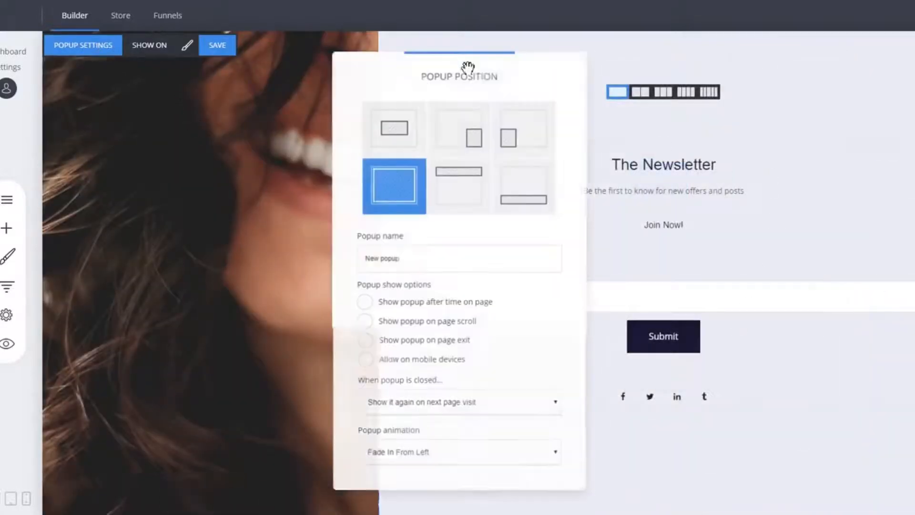
{"action": "left_click", "coordinate": [477, 195]}
{"action": "left_click", "coordinate": [534, 196]}
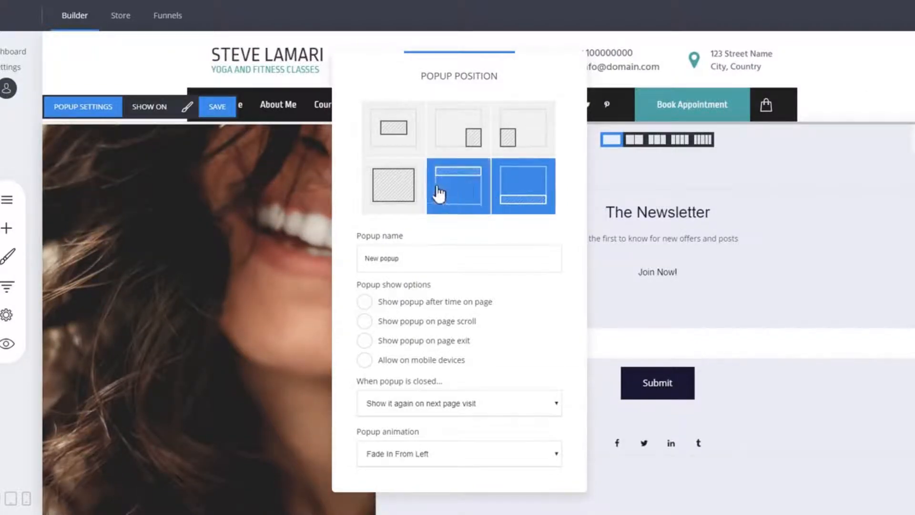
{"action": "left_click", "coordinate": [394, 128]}
{"action": "left_click_drag", "start_coordinate": [494, 76], "coordinate": [239, 41]}
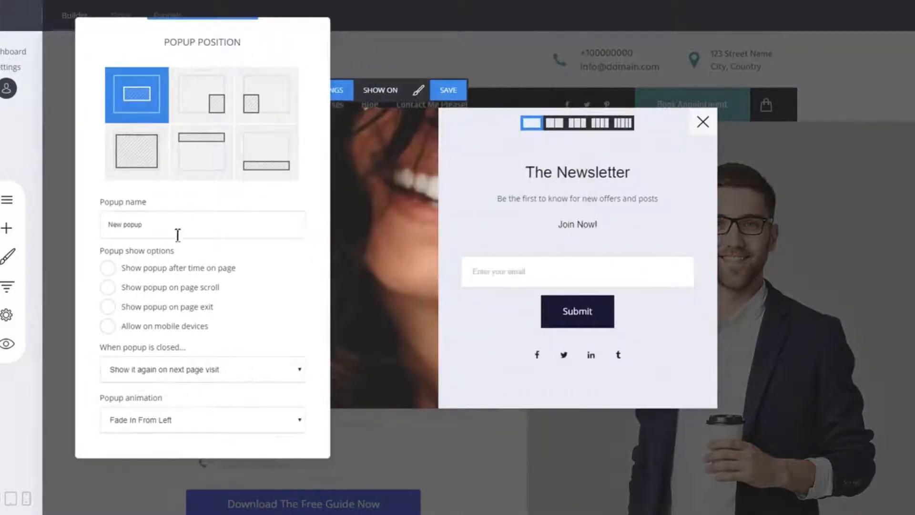
- Toggle the time-on-page and page-scroll show options on and off and review the when-closed choices
{"action": "left_click_drag", "start_coordinate": [177, 235], "coordinate": [106, 221]}
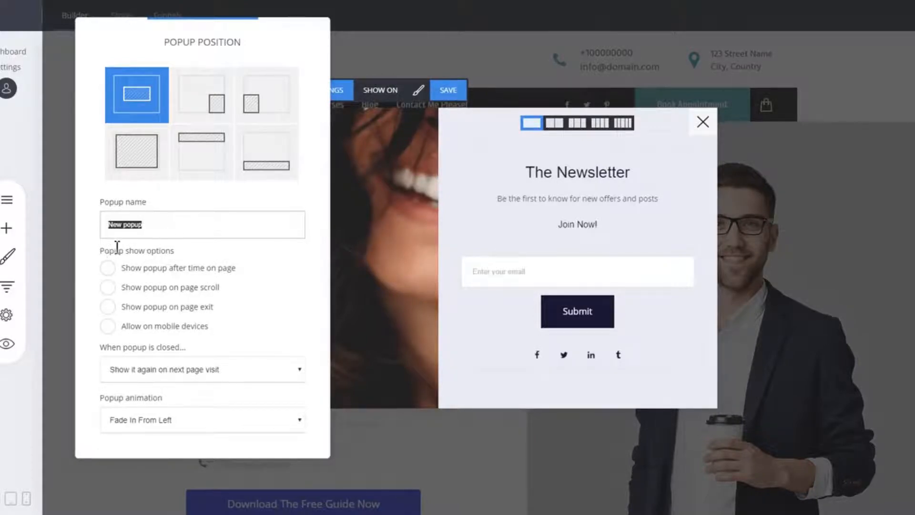
{"action": "left_click", "coordinate": [224, 270]}
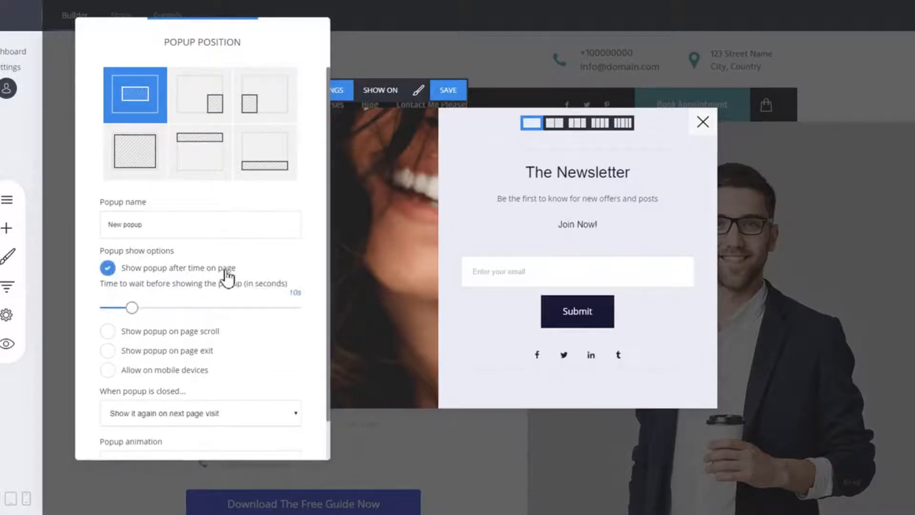
{"action": "left_click", "coordinate": [226, 271]}
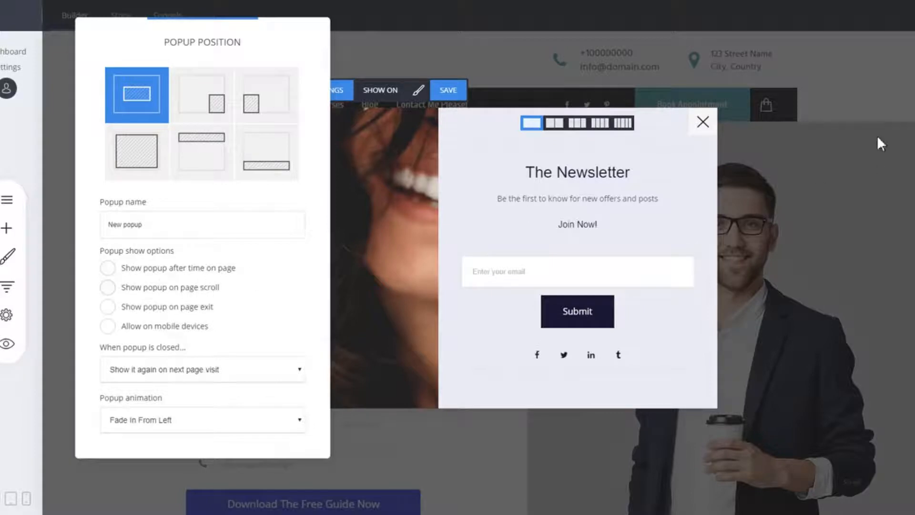
{"action": "left_click", "coordinate": [196, 288]}
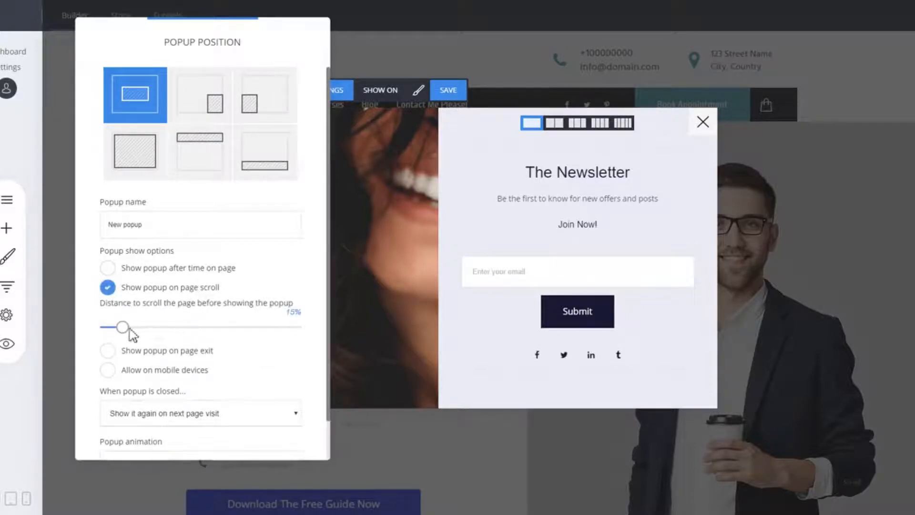
{"action": "left_click", "coordinate": [142, 290]}
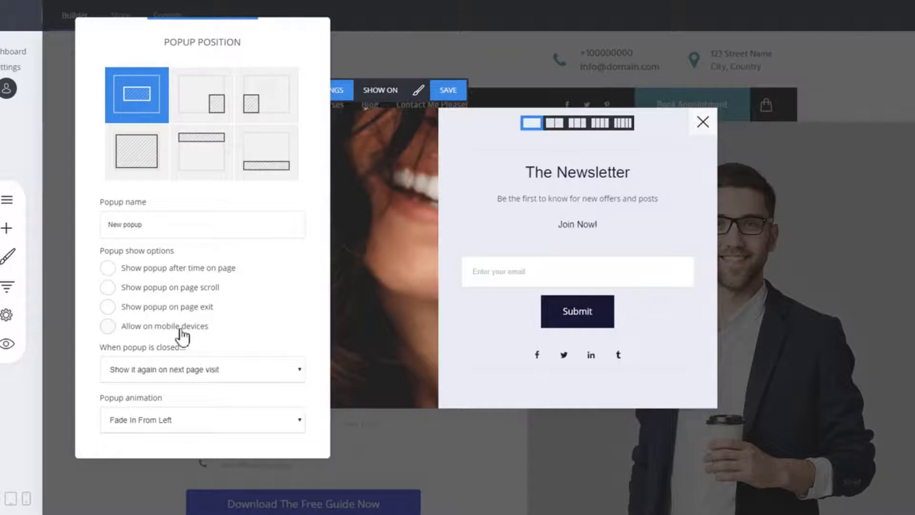
{"action": "left_click", "coordinate": [192, 377]}
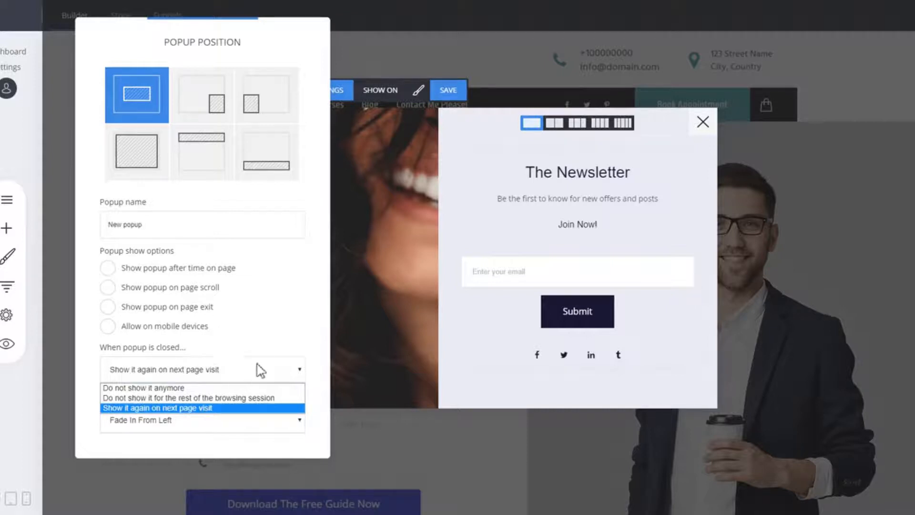
{"action": "left_click", "coordinate": [270, 364]}
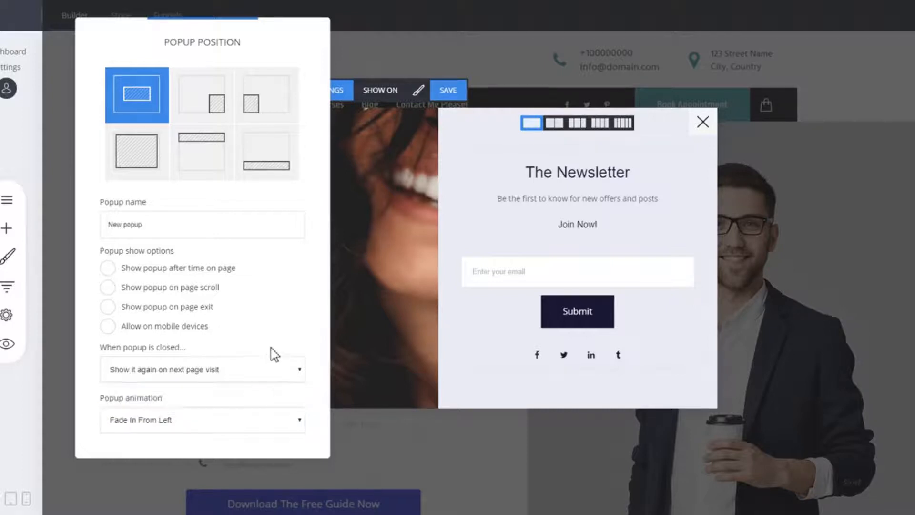
- Try the Fade In & Scale, 3D Flip Horizontal and 3D Flip Vertical animations before returning to Fade In From Left
{"action": "left_click", "coordinate": [175, 422]}
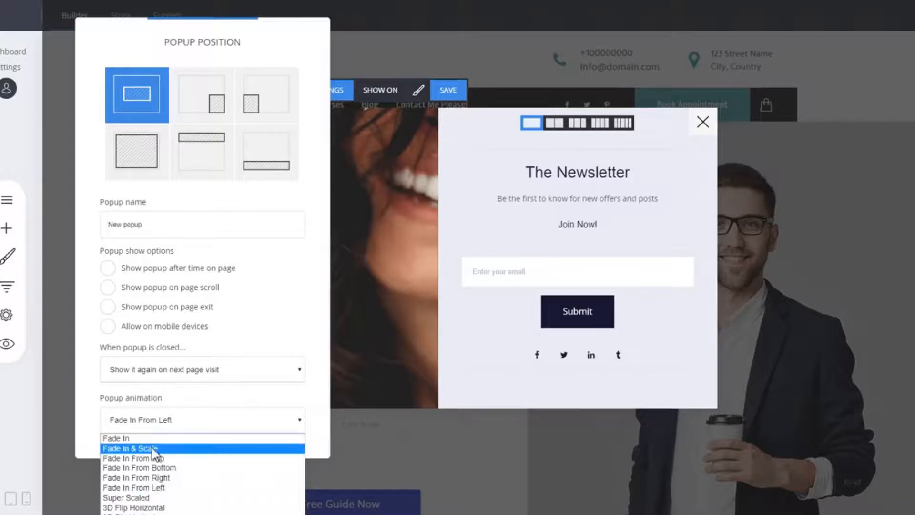
{"action": "left_click", "coordinate": [159, 448]}
{"action": "right_click", "coordinate": [152, 446]}
{"action": "left_click", "coordinate": [116, 435]}
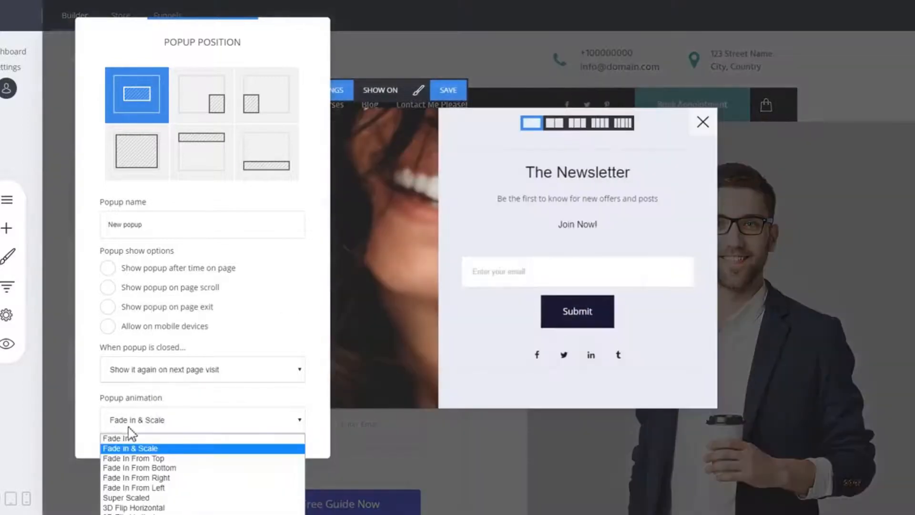
{"action": "left_click", "coordinate": [147, 507]}
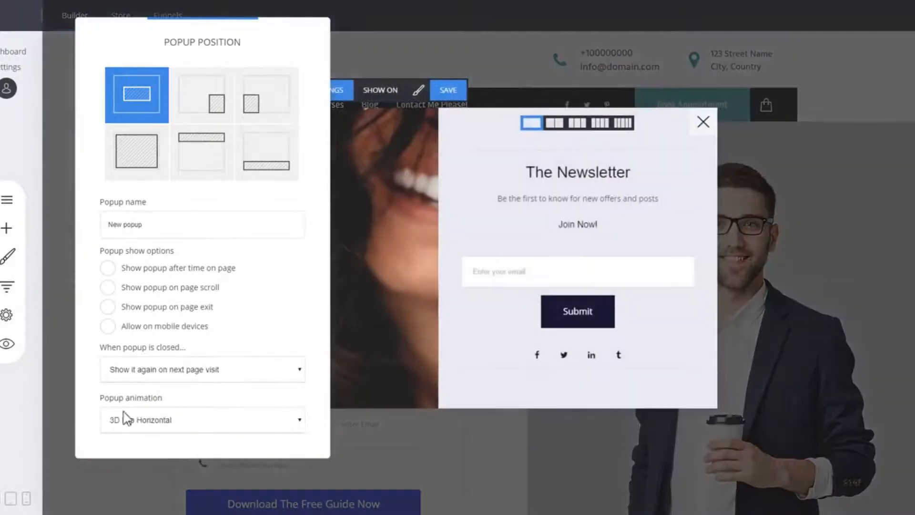
{"action": "left_click", "coordinate": [129, 420]}
{"action": "left_click", "coordinate": [133, 513]}
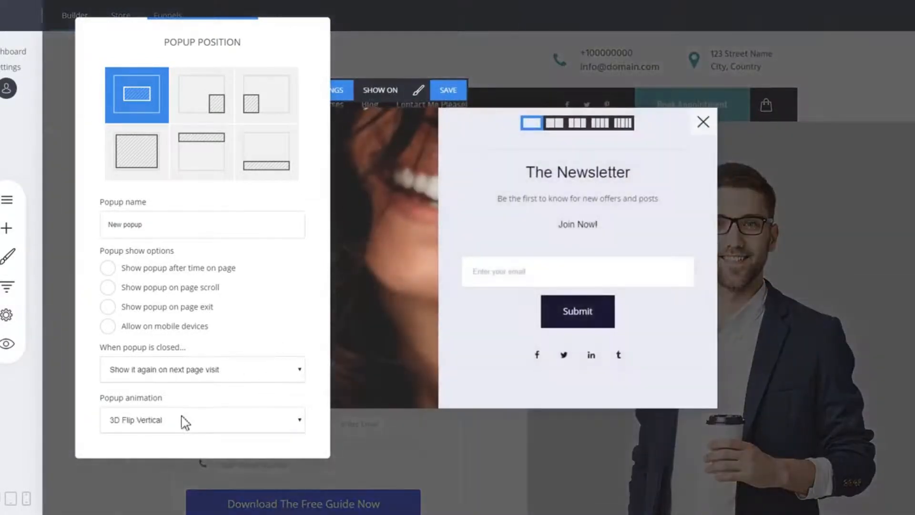
{"action": "left_click", "coordinate": [179, 422]}
{"action": "left_click", "coordinate": [138, 488]}
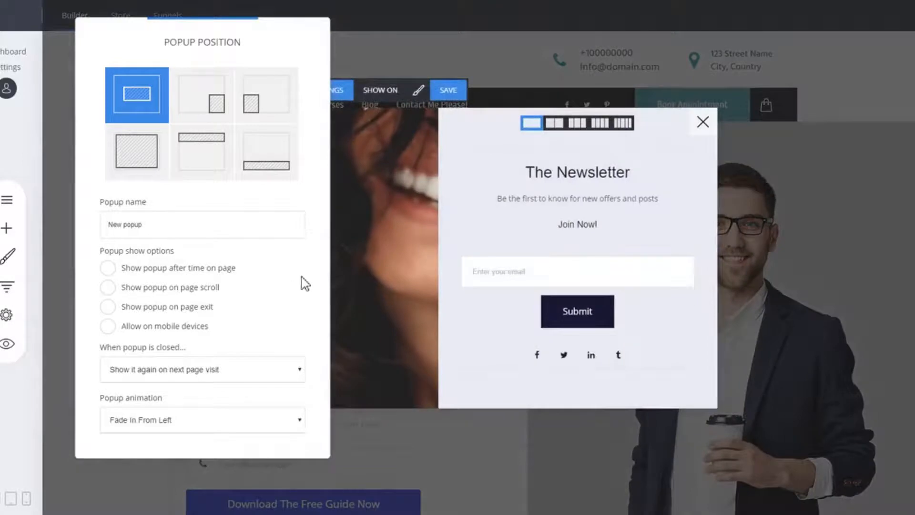
{"action": "left_click", "coordinate": [451, 214]}
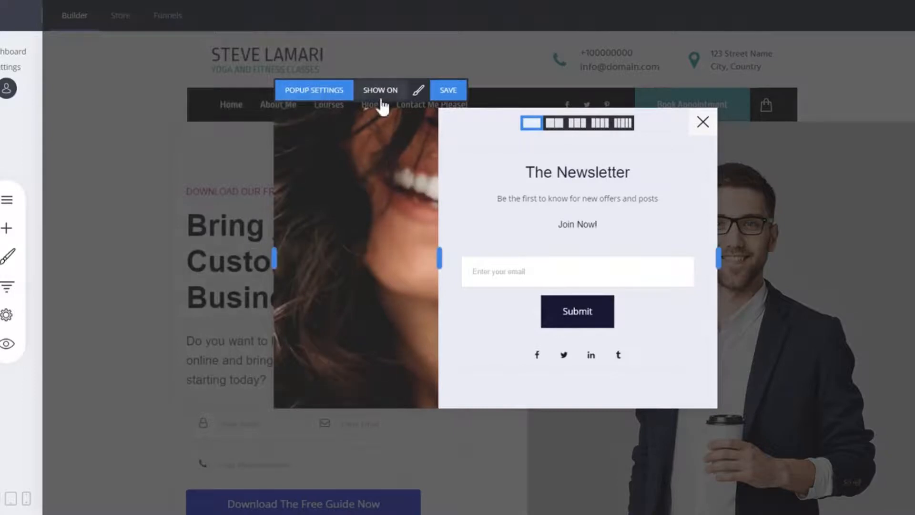
- Review the list of pages the popup can be shown on, then cancel
{"action": "left_click", "coordinate": [316, 94]}
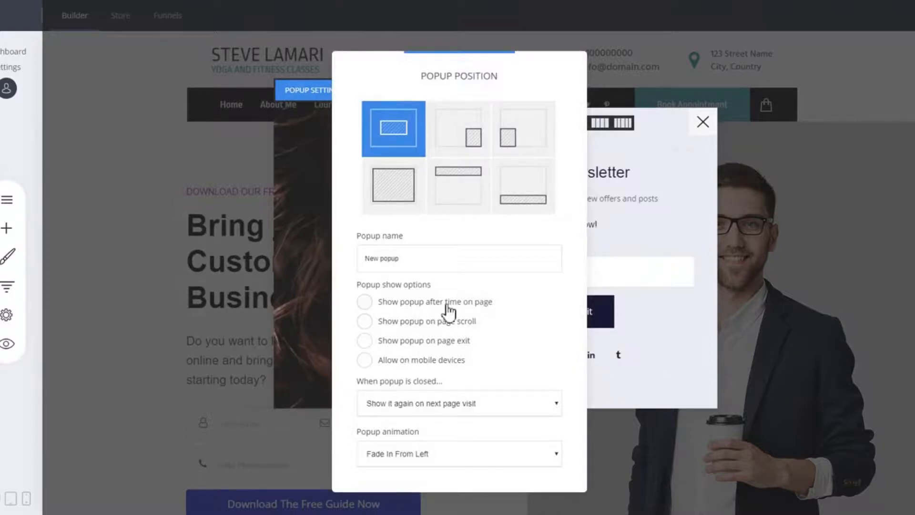
{"action": "left_click", "coordinate": [313, 256]}
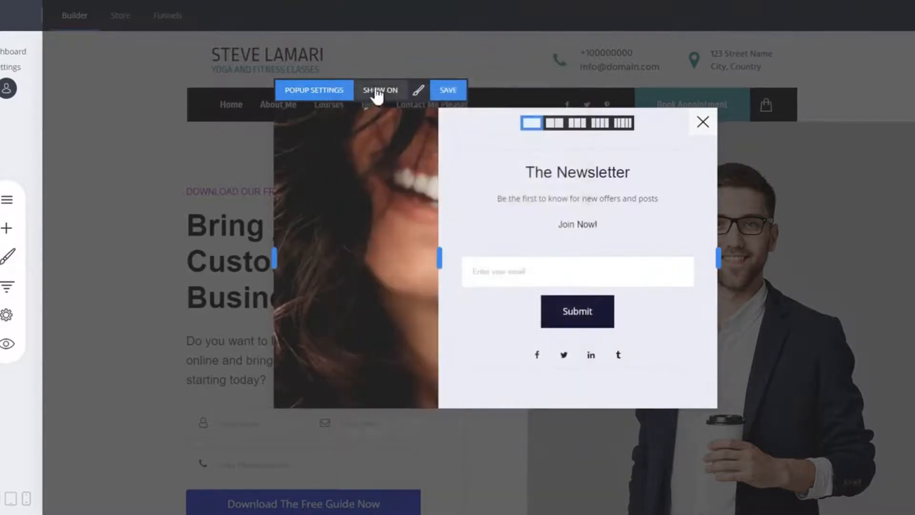
{"action": "left_click", "coordinate": [376, 91]}
{"action": "left_click_drag", "start_coordinate": [413, 83], "coordinate": [219, 63]}
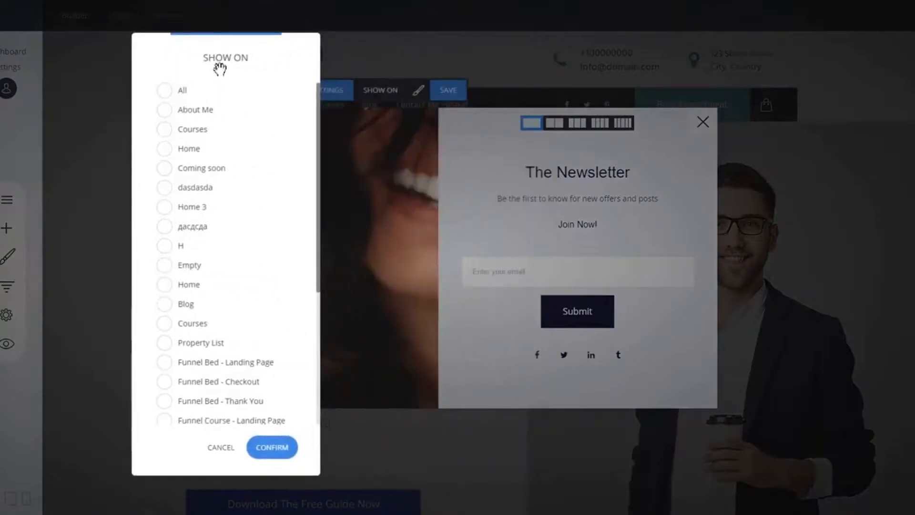
{"action": "scroll", "coordinate": [248, 162], "scroll_direction": "down", "scroll_amount": 5}
{"action": "scroll", "coordinate": [257, 311], "scroll_direction": "up", "scroll_amount": 5}
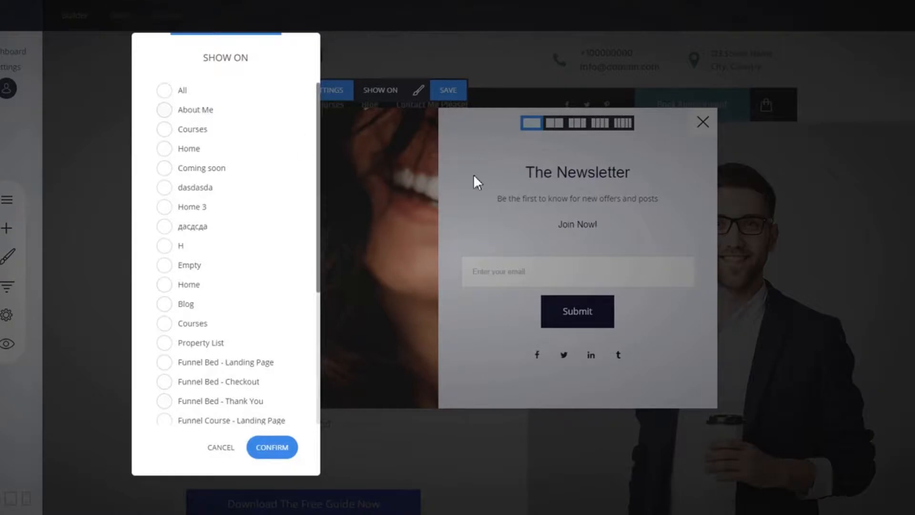
{"action": "left_click", "coordinate": [219, 449]}
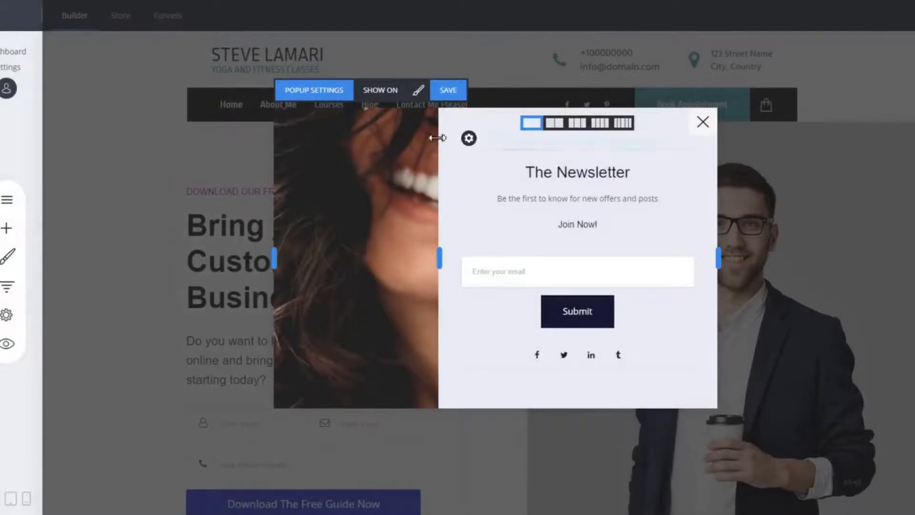
- Rename the popup as Test Popup
{"action": "left_click", "coordinate": [340, 94]}
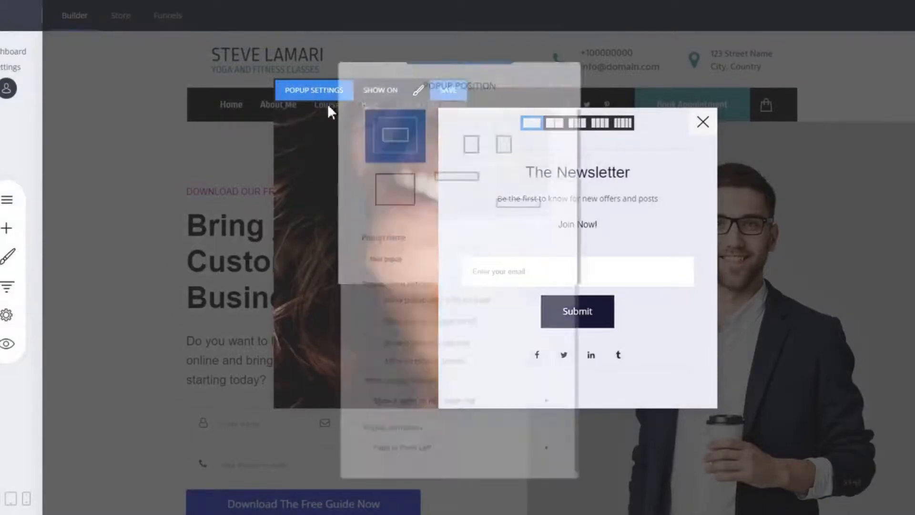
{"action": "left_click", "coordinate": [423, 265]}
{"action": "type", "text": "T"}
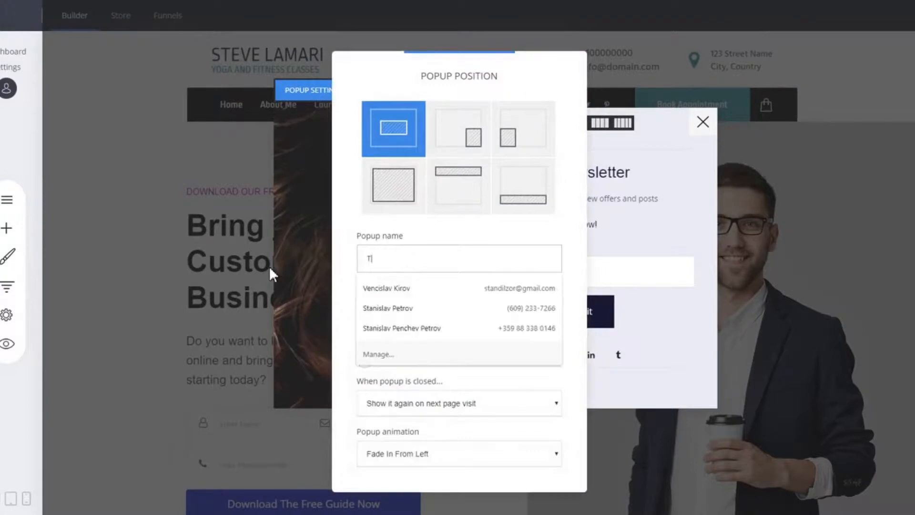
{"action": "type", "text": "est Popup"}
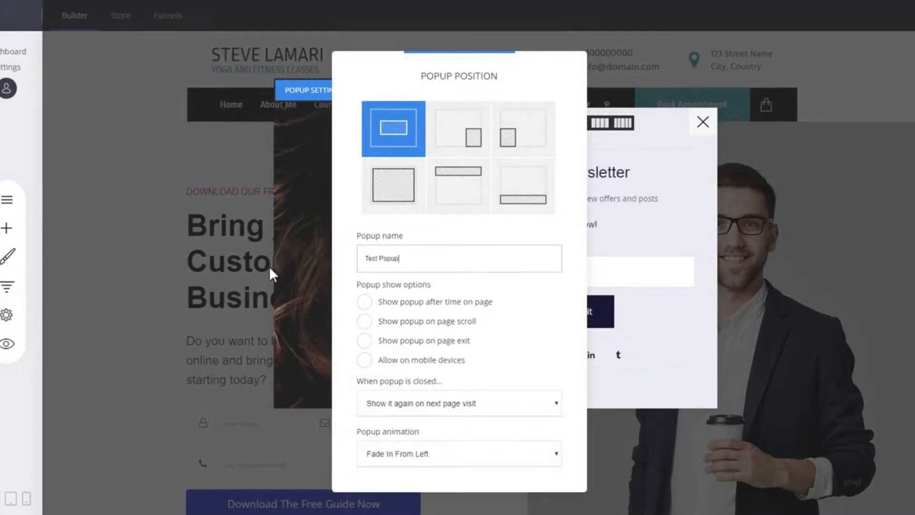
{"action": "left_click", "coordinate": [715, 211]}
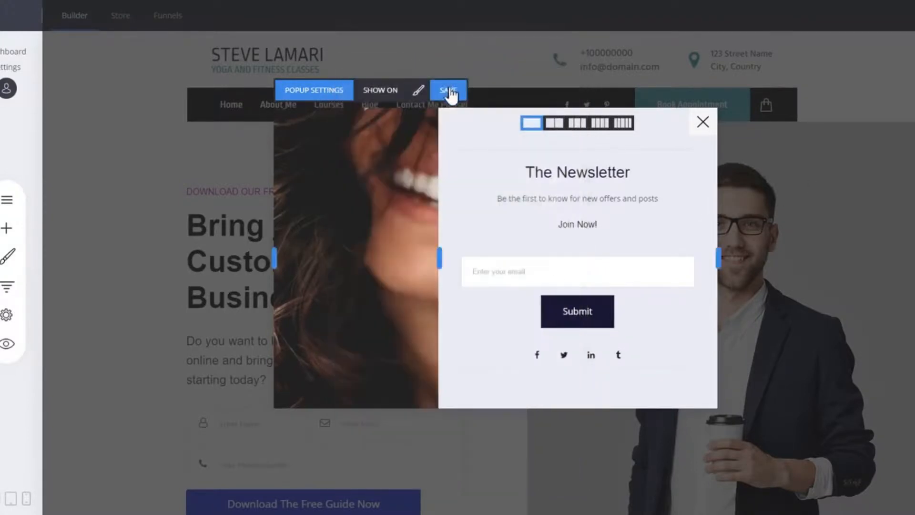
- Link the Book Appointment button to open Test Popup and save the page changes
{"action": "left_click", "coordinate": [703, 123]}
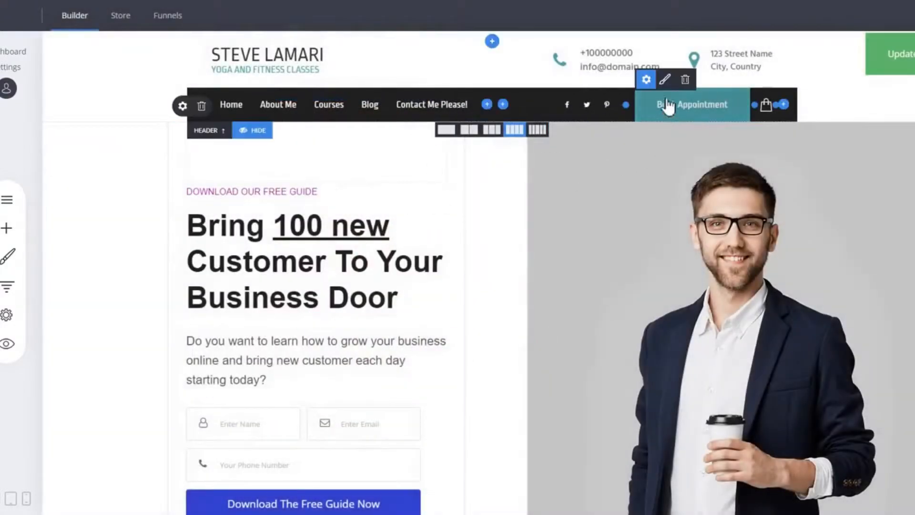
{"action": "left_click", "coordinate": [647, 79]}
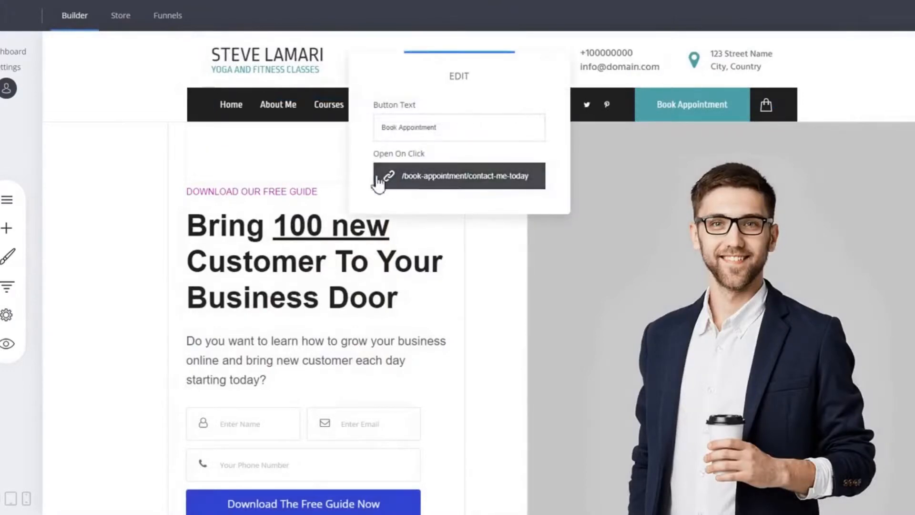
{"action": "left_click", "coordinate": [459, 182]}
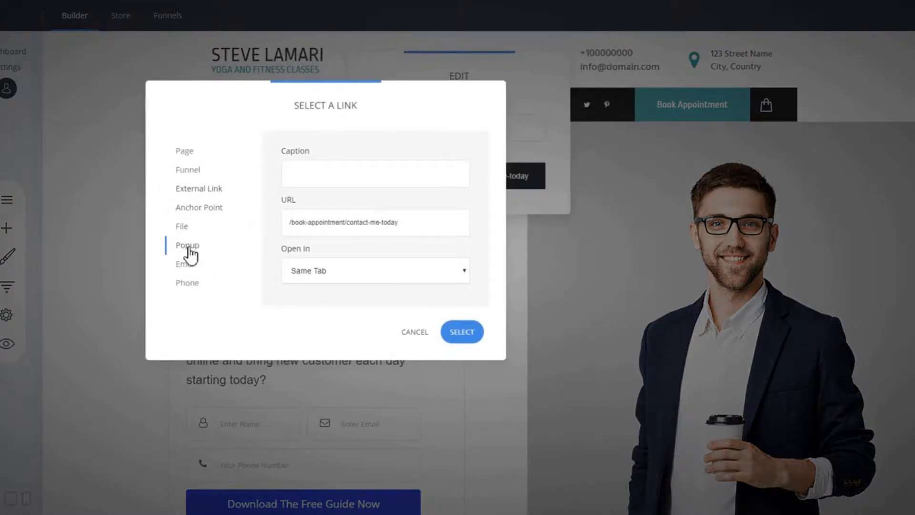
{"action": "left_click", "coordinate": [189, 247]}
{"action": "left_click", "coordinate": [336, 175]}
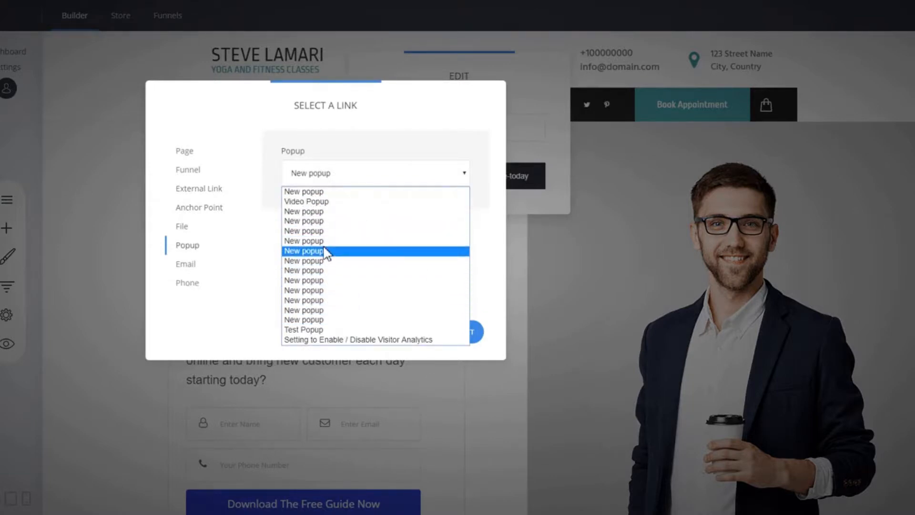
{"action": "left_click", "coordinate": [310, 332]}
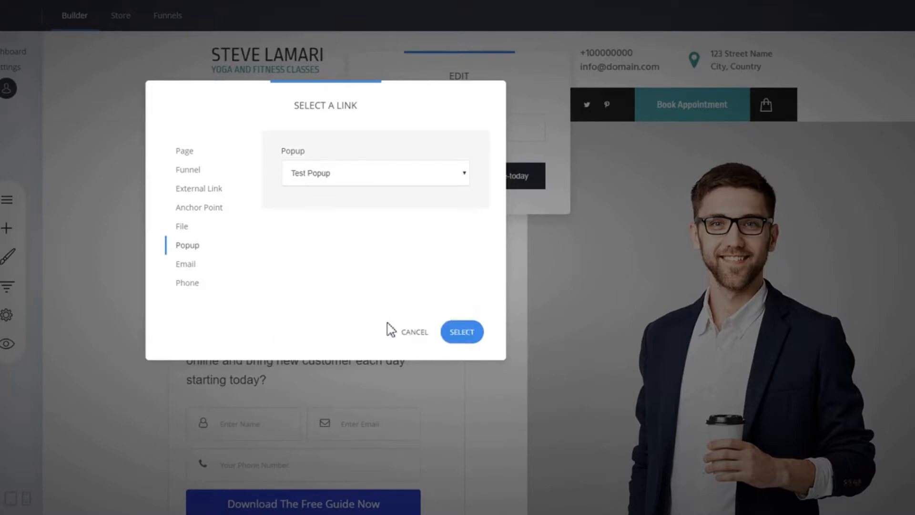
{"action": "left_click", "coordinate": [471, 336]}
{"action": "left_click", "coordinate": [528, 265]}
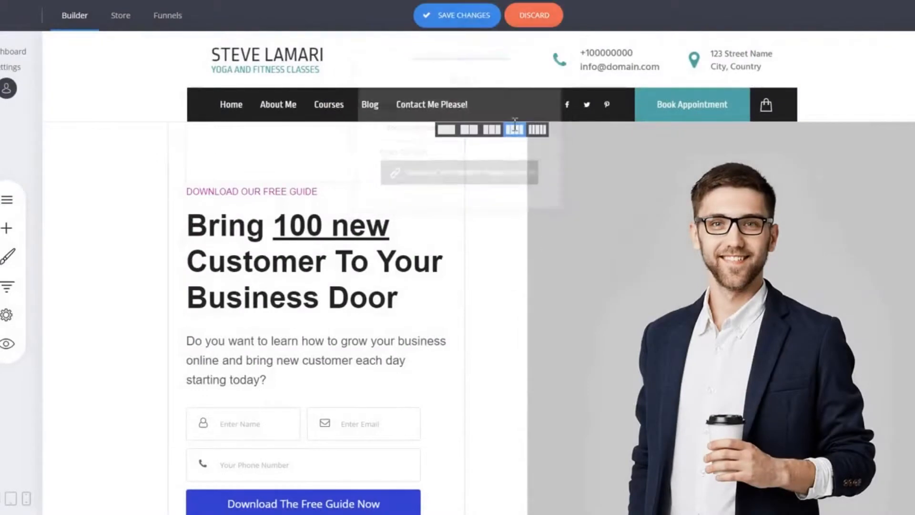
{"action": "left_click", "coordinate": [465, 20]}
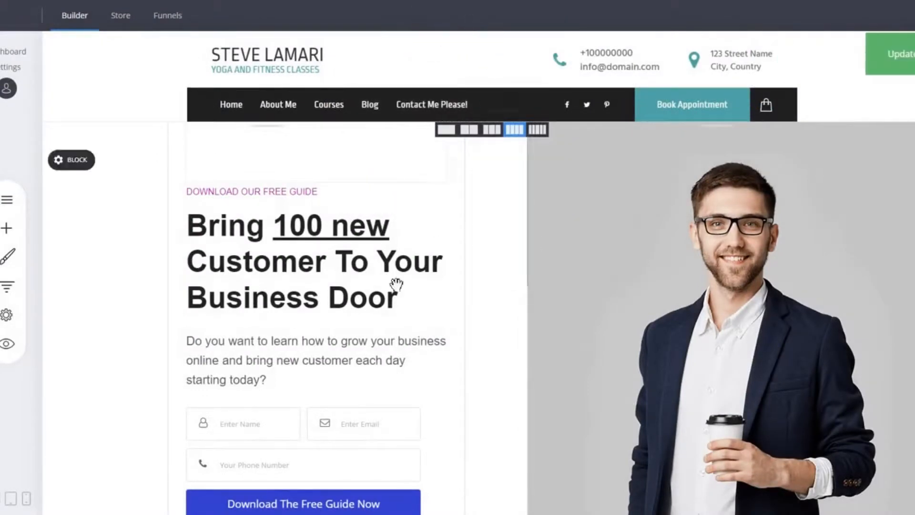
- Preview the website, test that the Book Appointment button opens the popup, and close the preview
{"action": "left_click", "coordinate": [8, 344]}
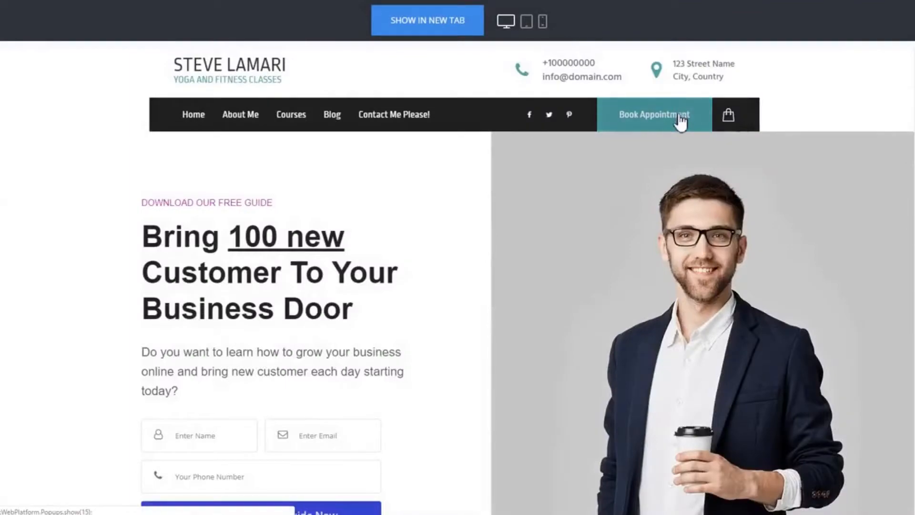
{"action": "left_click", "coordinate": [680, 117]}
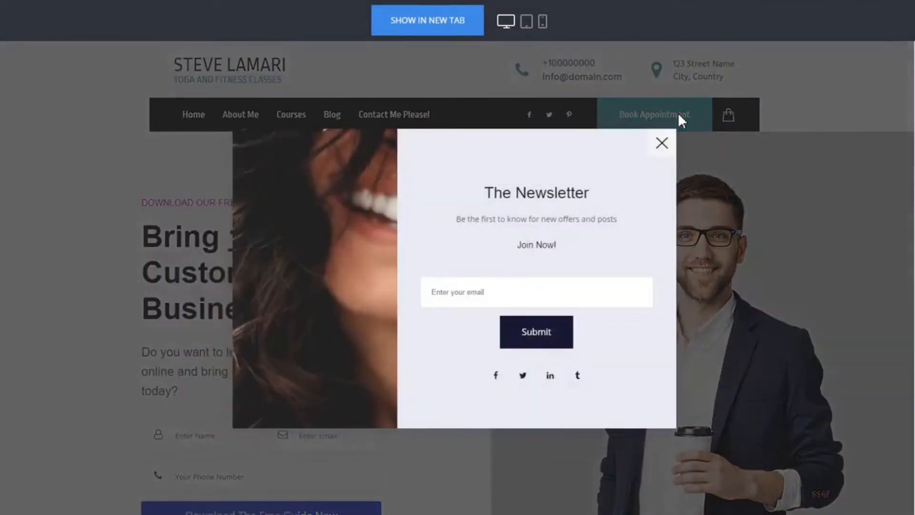
{"action": "left_click", "coordinate": [660, 143]}
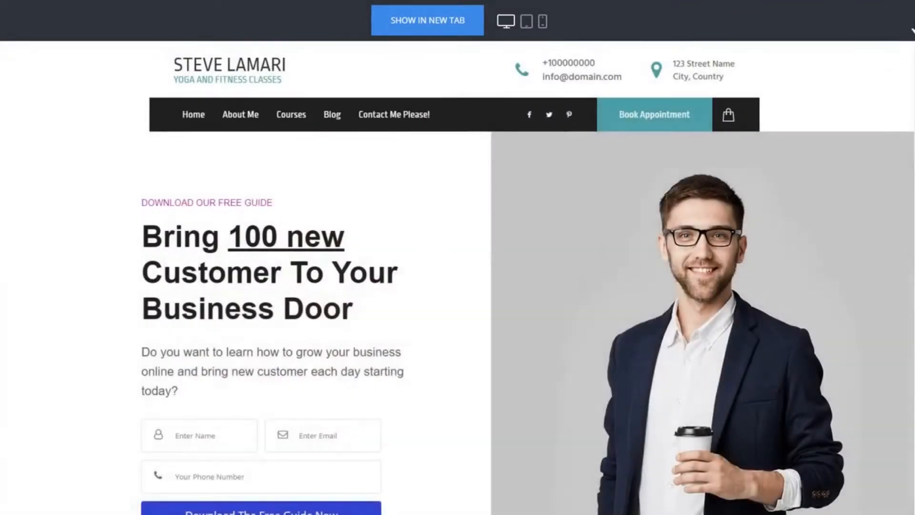
{"action": "left_click", "coordinate": [907, 35]}
{"action": "mouse_move", "coordinate": [689, 111]}
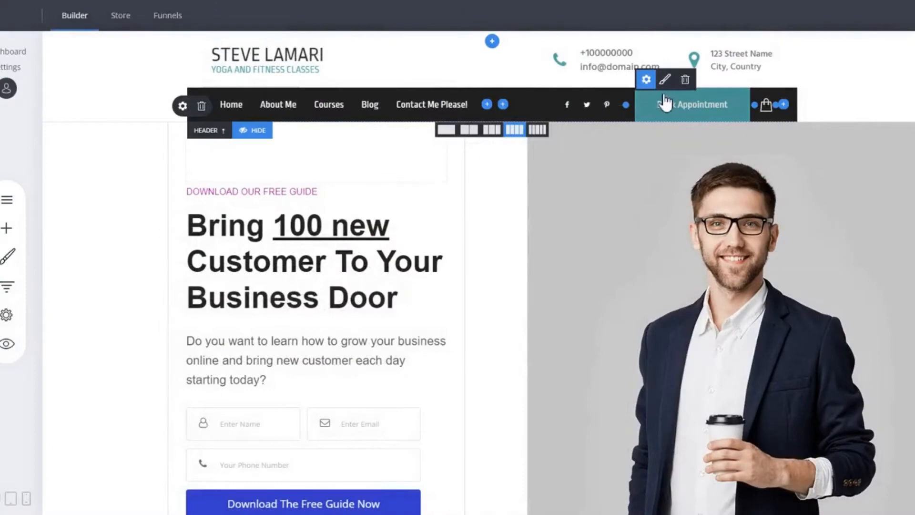